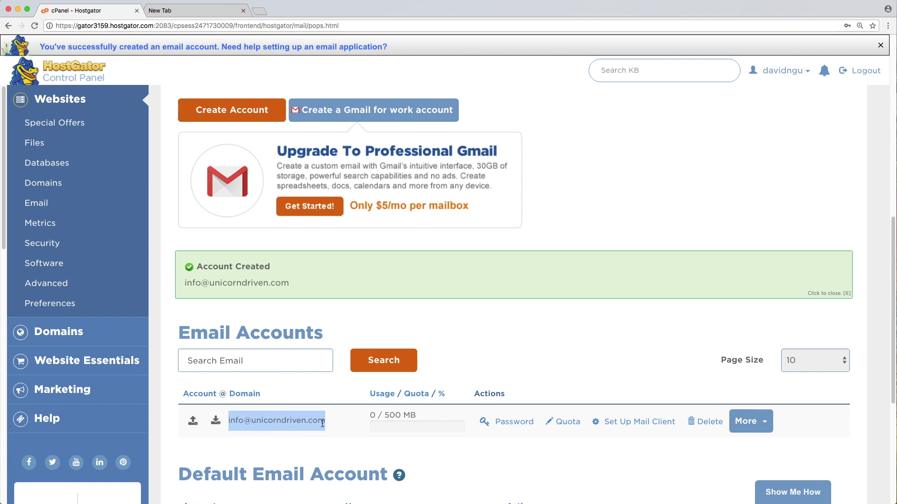
# Scroll down the Email Accounts list to check the new account and its 500 MB quota.
pyautogui.scroll(-1, 397, 418)
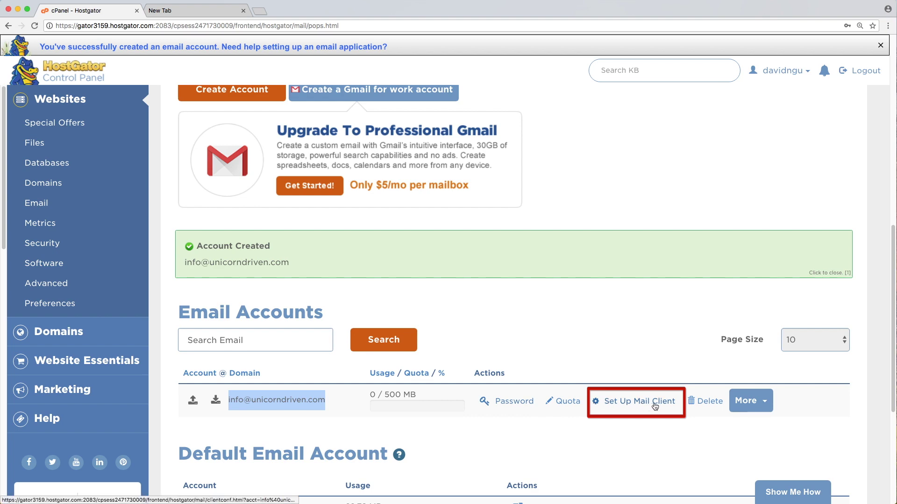
# Open Set Up Mail Client for the new account and highlight its Secure SSL/TLS manual settings.
pyautogui.click(623, 405)
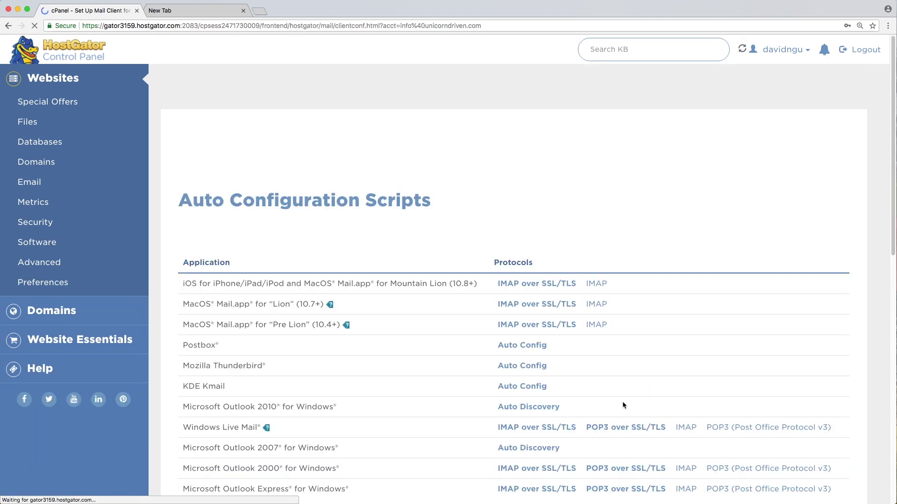
pyautogui.scroll(-10, 391, 360)
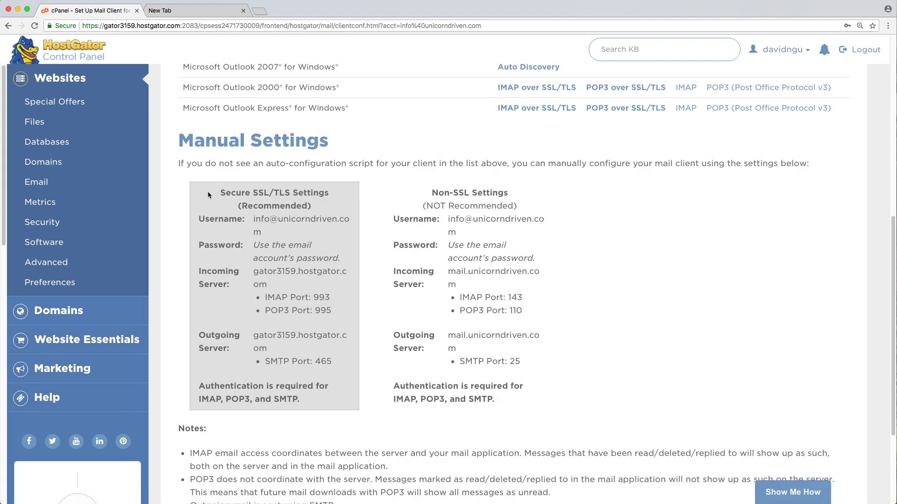
pyautogui.moveTo(207, 191); pyautogui.dragTo(335, 364)
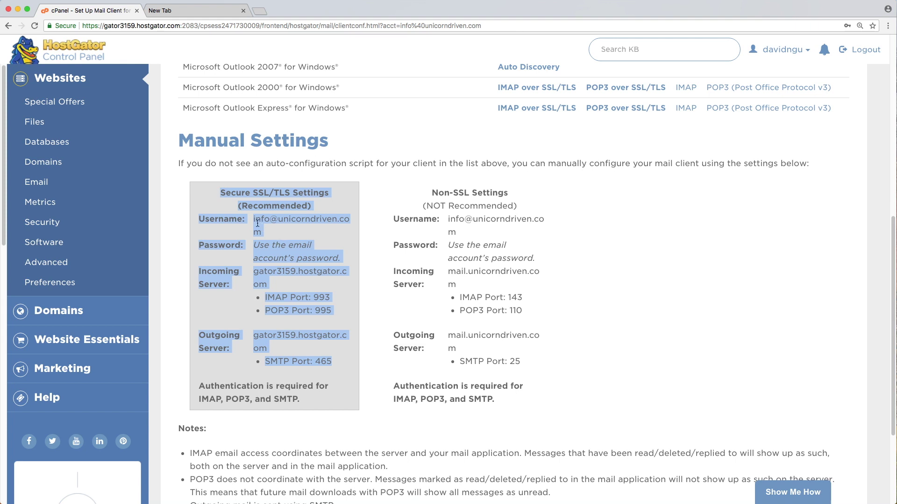
pyautogui.click(313, 229)
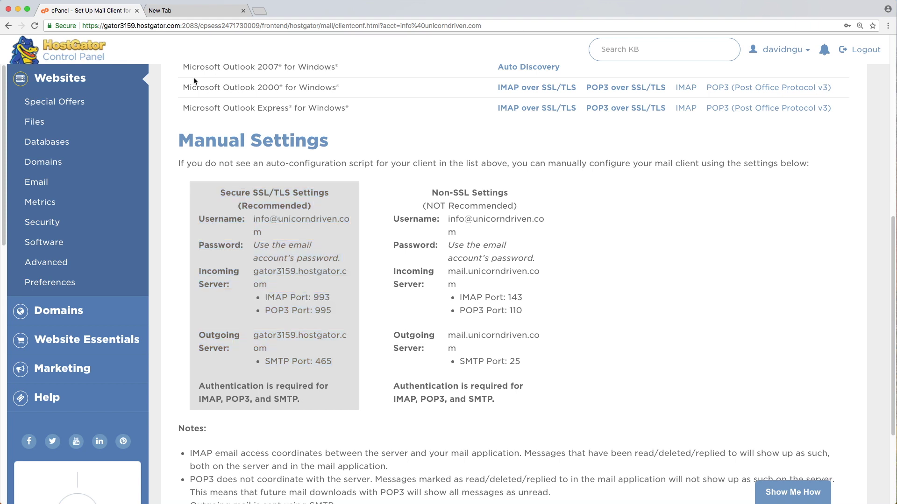
pyautogui.click(194, 13)
# Load gmail.com, go to Settings > Accounts and Import, and start Add a mail account.
pyautogui.write('gmail.com')
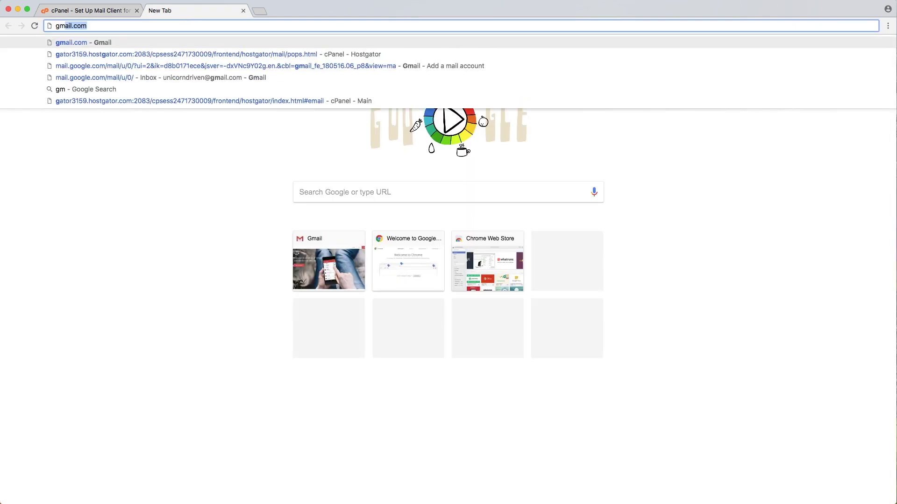
pyautogui.press('Return')
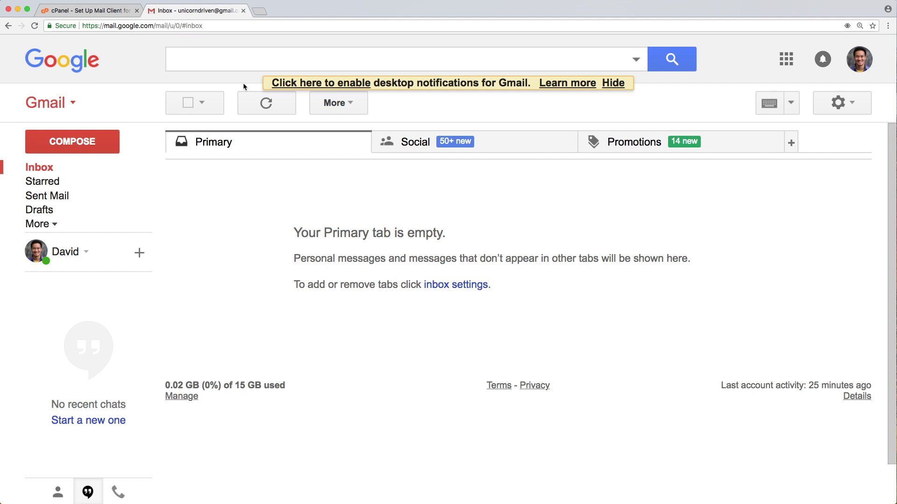
pyautogui.click(840, 107)
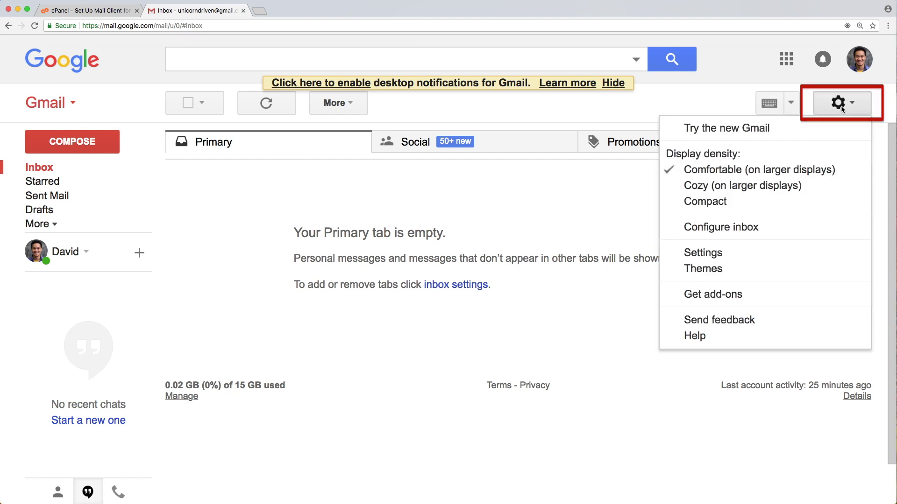
pyautogui.click(704, 256)
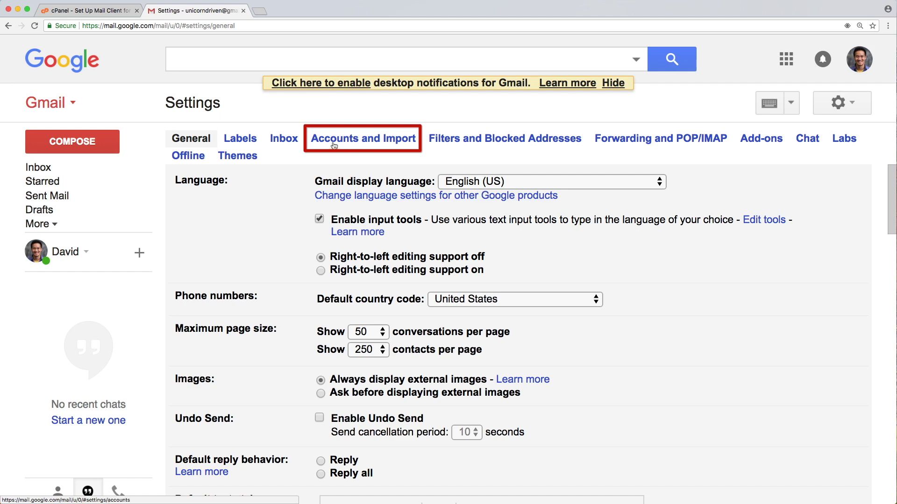
pyautogui.click(334, 142)
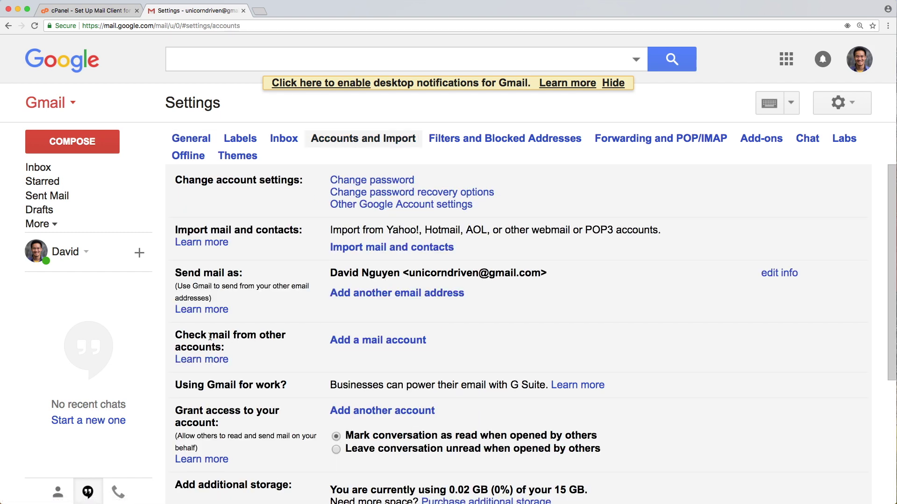
pyautogui.moveTo(209, 335); pyautogui.dragTo(227, 343)
pyautogui.click(316, 353)
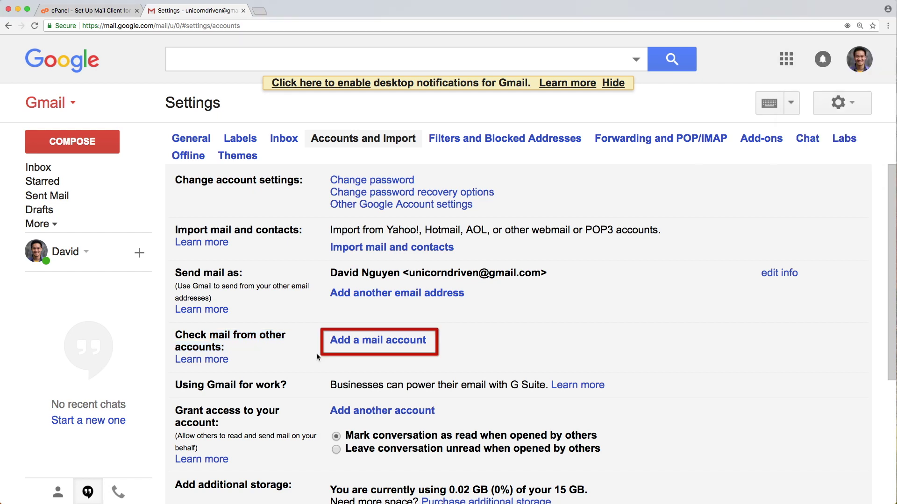
pyautogui.click(425, 346)
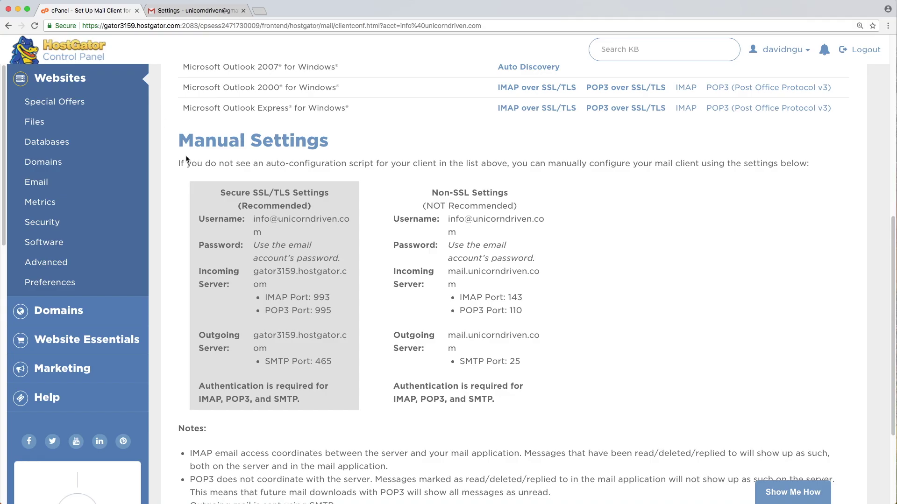
# Dock the browser beside cPanel's SSL/TLS settings and enter the new domain email address.
pyautogui.moveTo(179, 142); pyautogui.dragTo(331, 144)
pyautogui.click(331, 162)
pyautogui.moveTo(221, 193); pyautogui.dragTo(355, 200)
pyautogui.click(355, 200)
pyautogui.moveTo(896, 213); pyautogui.dragTo(454, 223)
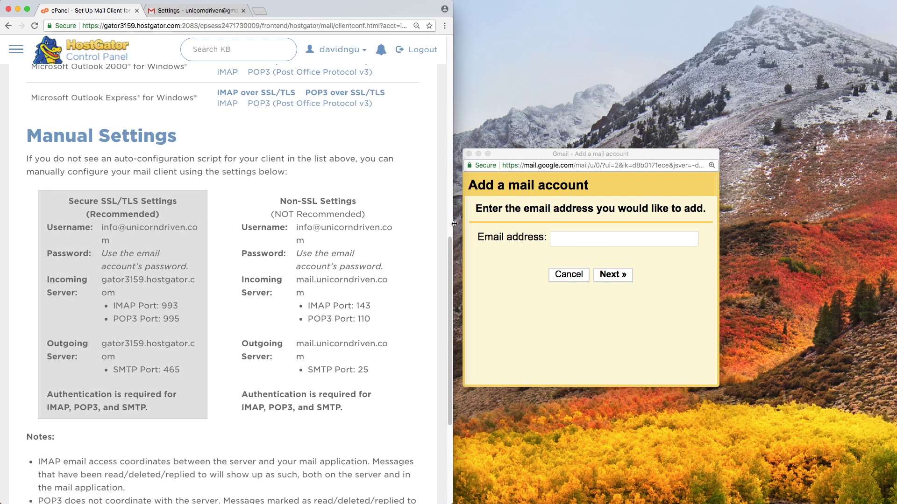
pyautogui.click(558, 241)
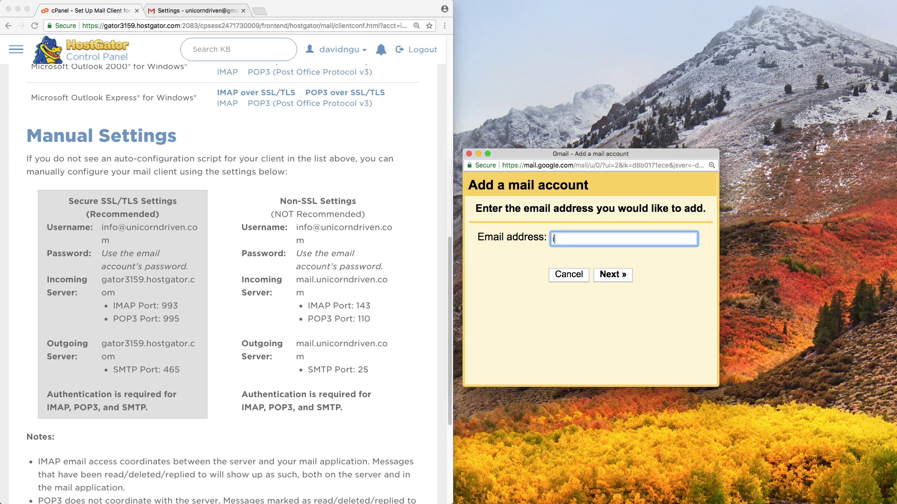
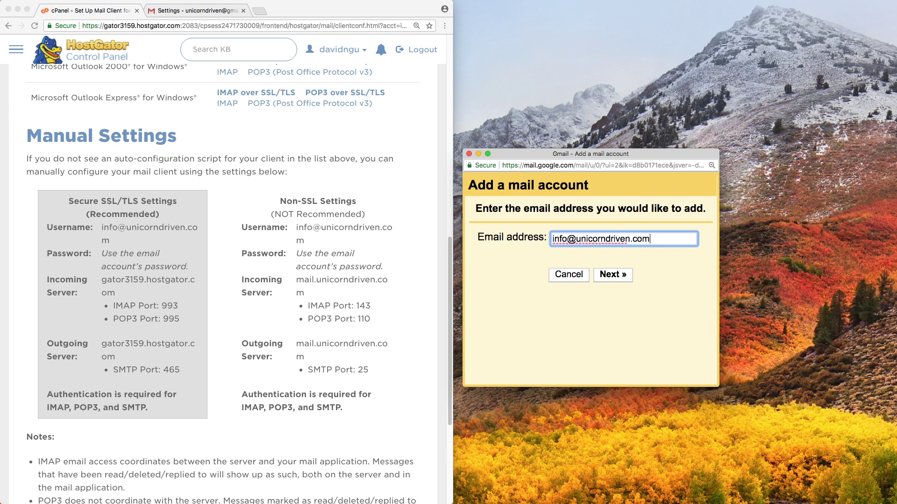
# Choose to import mail via POP3 and advance to the server settings page.
pyautogui.click(615, 276)
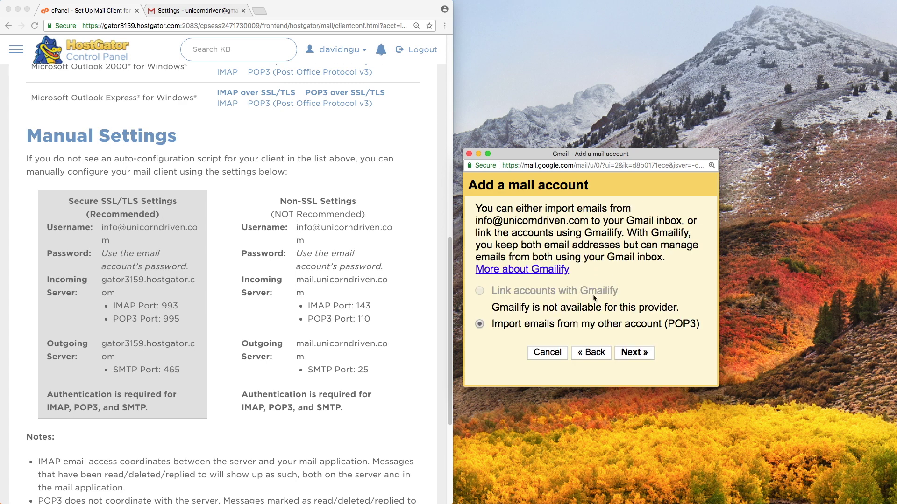
pyautogui.moveTo(487, 327); pyautogui.dragTo(563, 330)
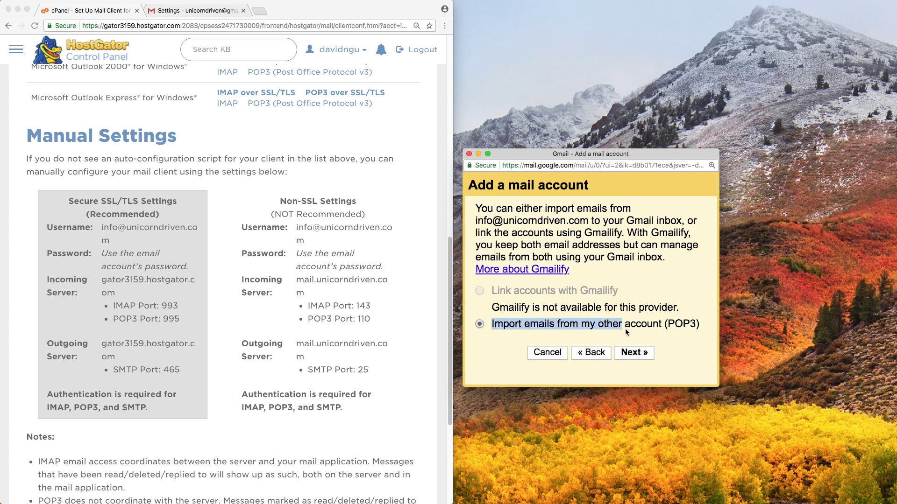
pyautogui.tripleClick(677, 327)
pyautogui.click(637, 354)
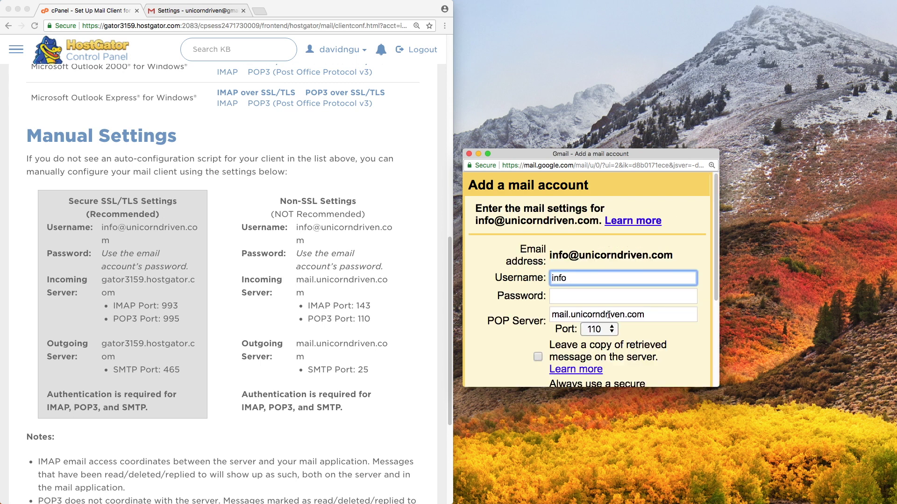
# Paste the full username from cPanel's secure settings and enter the account password.
pyautogui.click(119, 239)
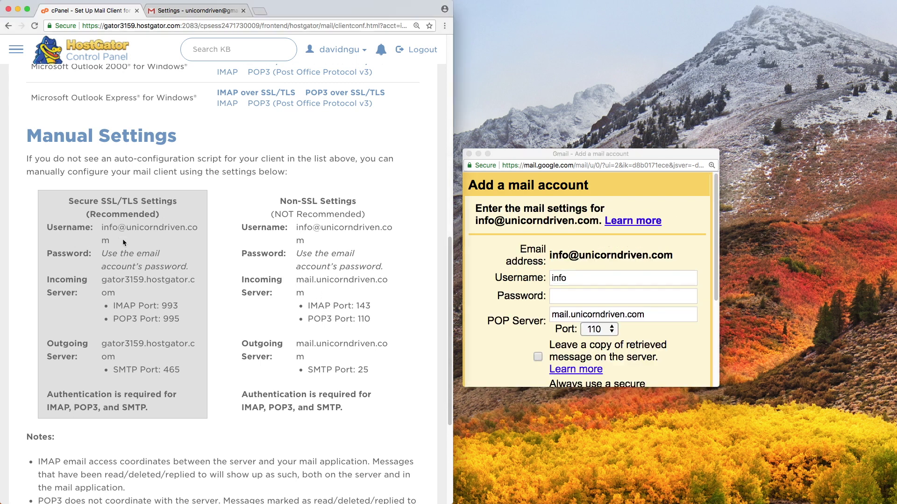
pyautogui.tripleClick(111, 236)
pyautogui.rightClick(108, 227)
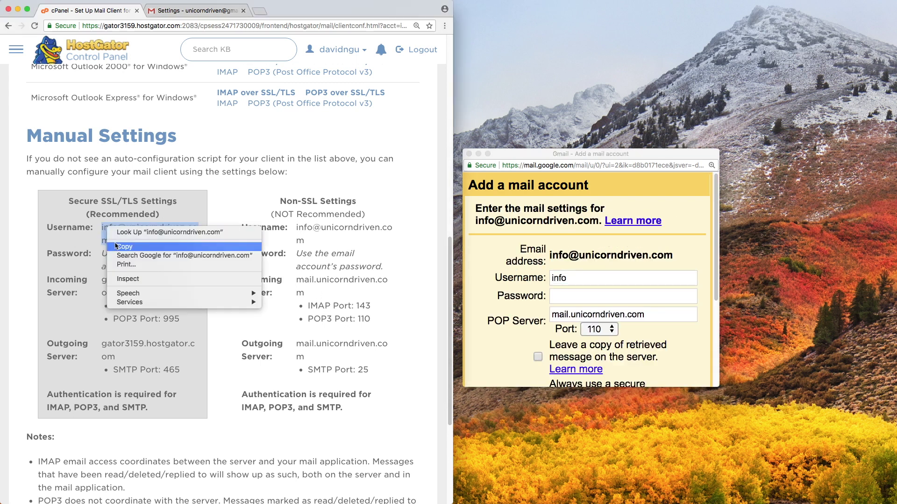
pyautogui.click(118, 247)
pyautogui.doubleClick(590, 279)
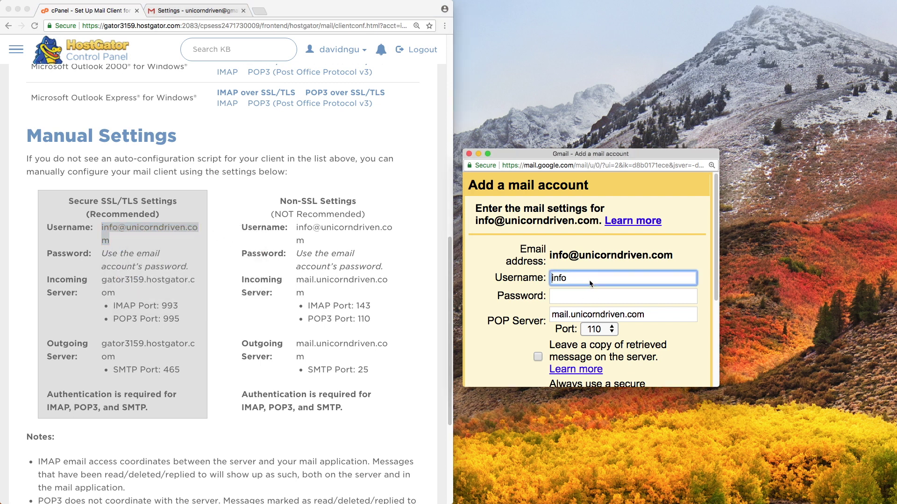
pyautogui.press('super+v')
pyautogui.tripleClick(111, 262)
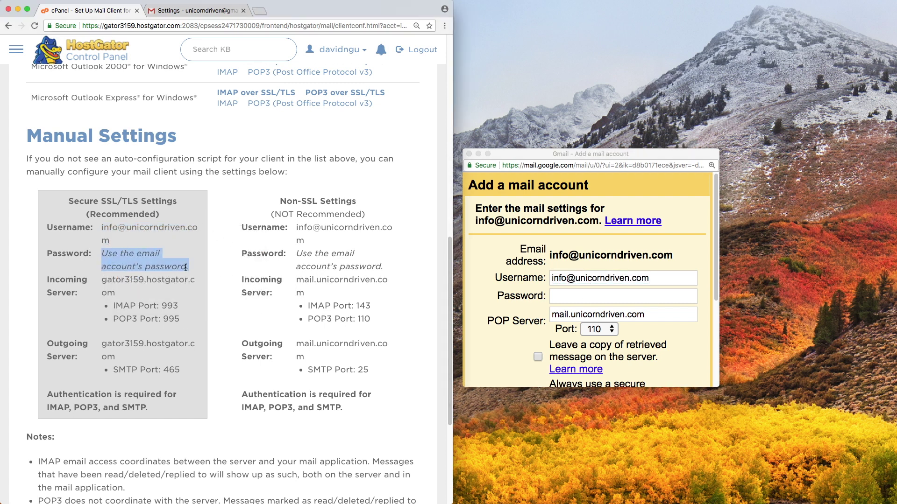
pyautogui.click(111, 262)
pyautogui.moveTo(100, 256); pyautogui.dragTo(187, 268)
pyautogui.click(189, 267)
pyautogui.click(596, 298)
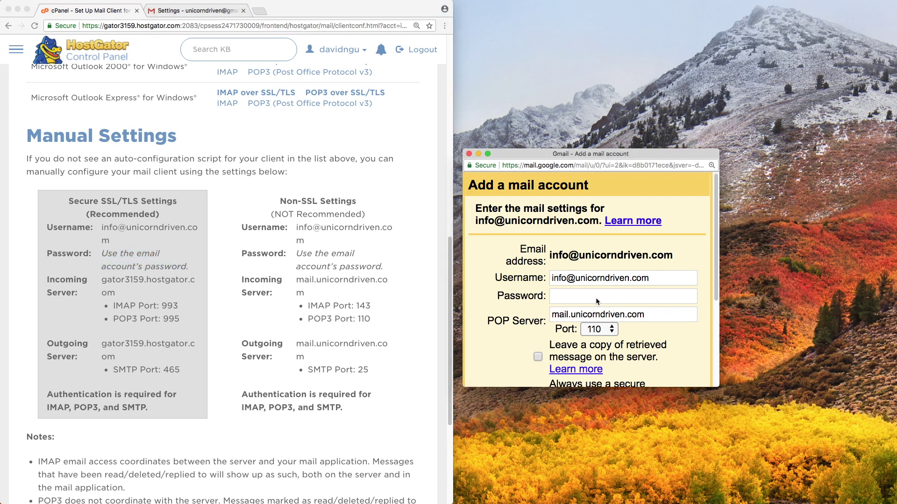
pyautogui.write('•')
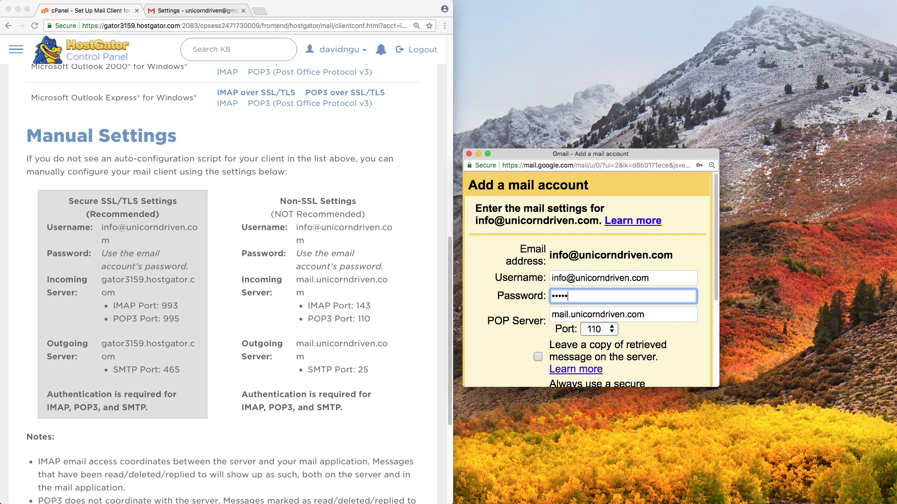
# Set the POP Server to cPanel's secure incoming server name and the port to 995.
pyautogui.click(161, 285)
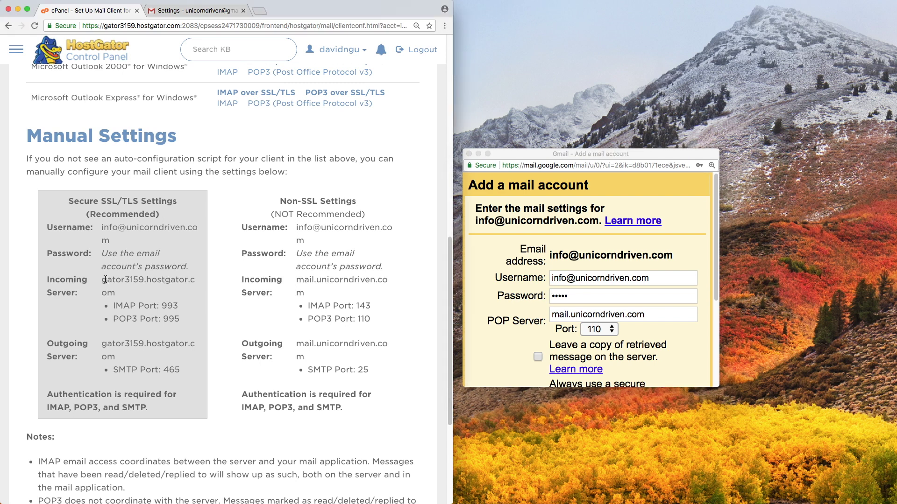
pyautogui.moveTo(113, 288); pyautogui.dragTo(103, 283)
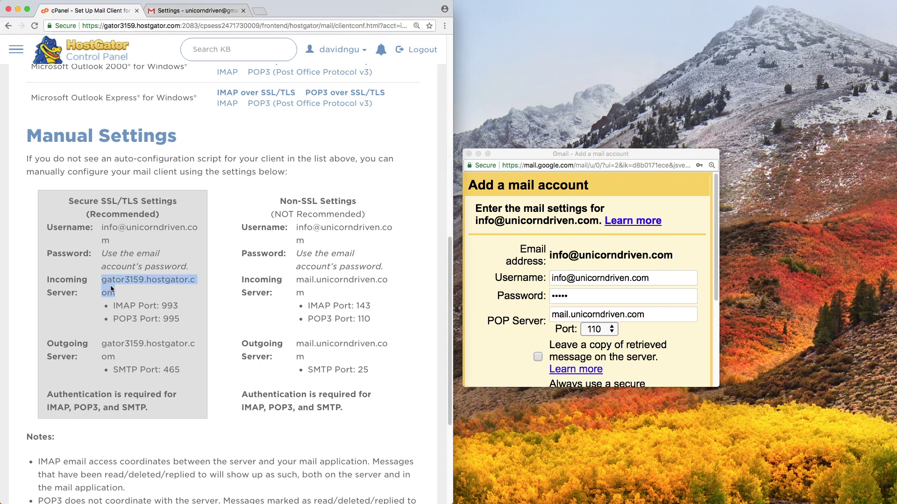
pyautogui.doubleClick(578, 312)
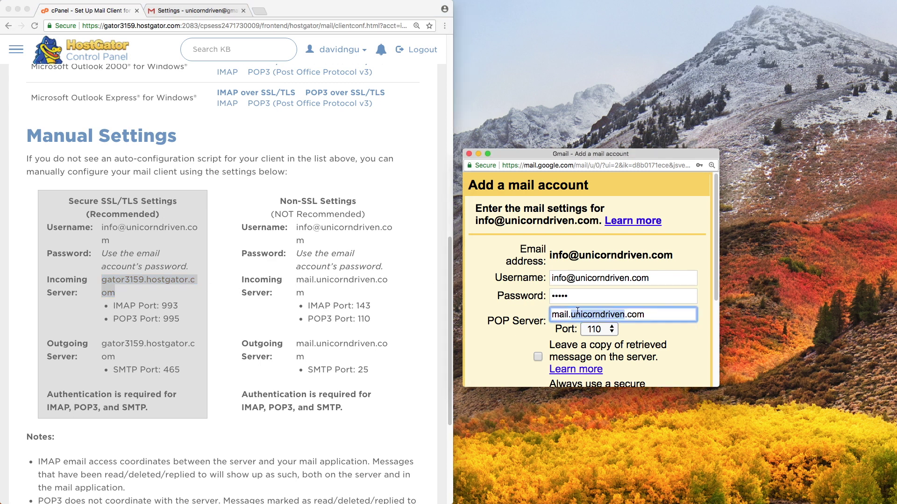
pyautogui.press('super+a')
pyautogui.press('super+v')
pyautogui.click(174, 322)
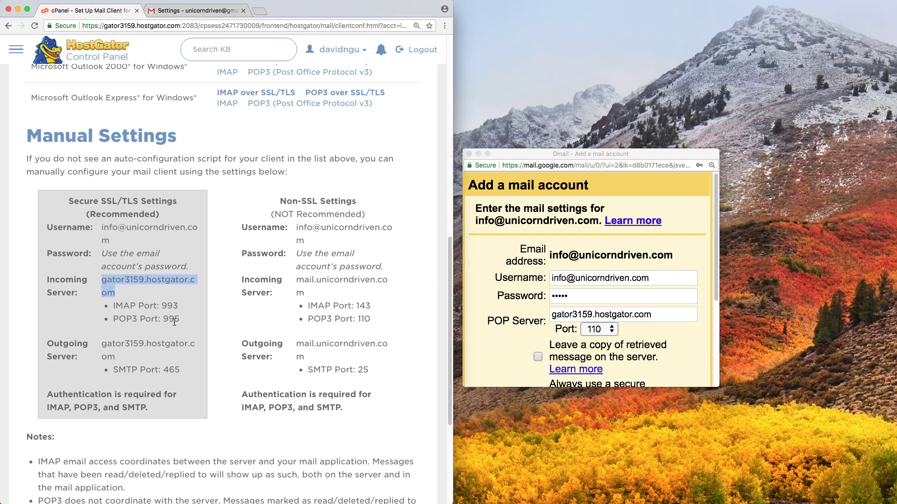
pyautogui.doubleClick(171, 319)
pyautogui.click(592, 330)
pyautogui.click(592, 330)
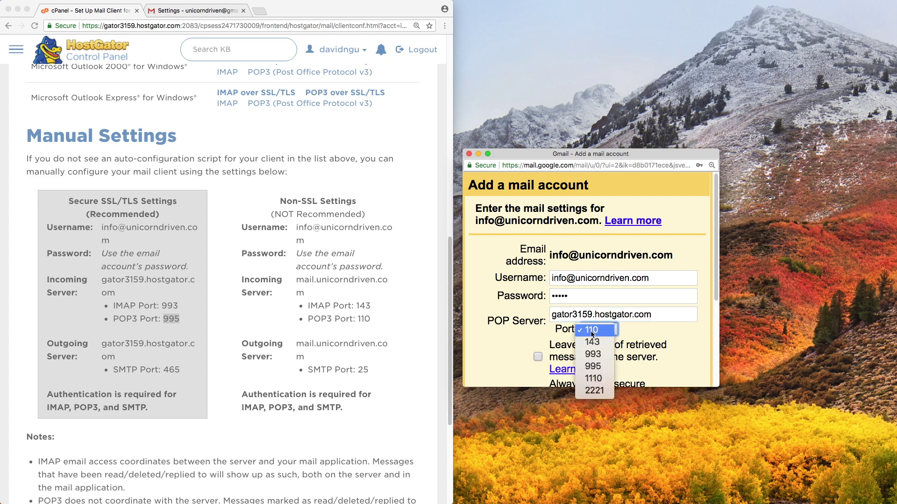
pyautogui.click(592, 366)
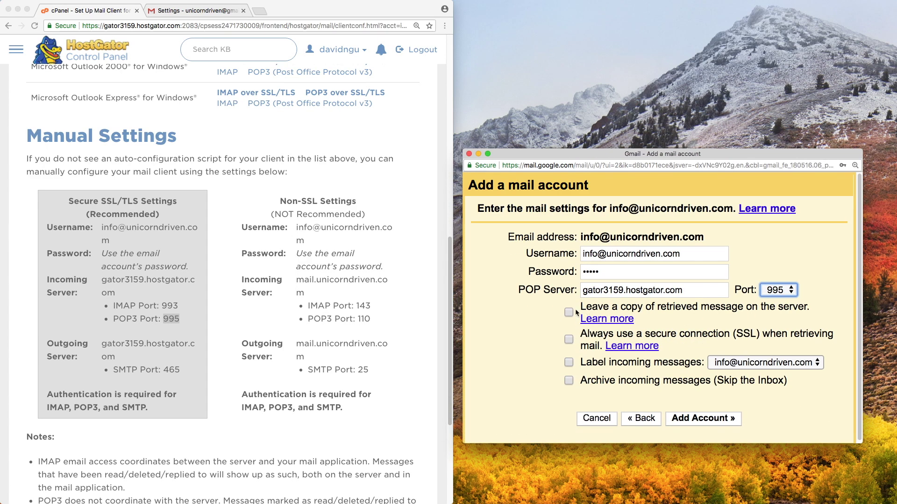
# Enable Leave a copy, Always use SSL and Label incoming messages, then add the account.
pyautogui.click(569, 312)
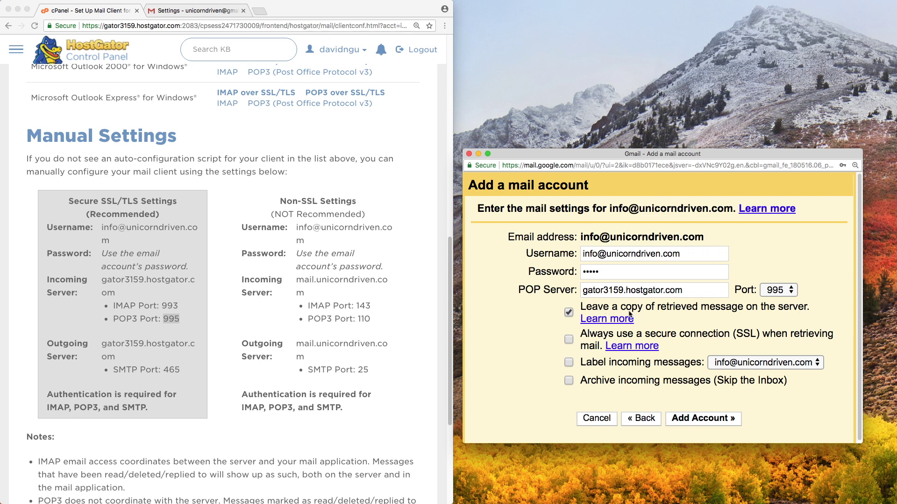
pyautogui.click(570, 340)
pyautogui.click(569, 363)
pyautogui.click(694, 419)
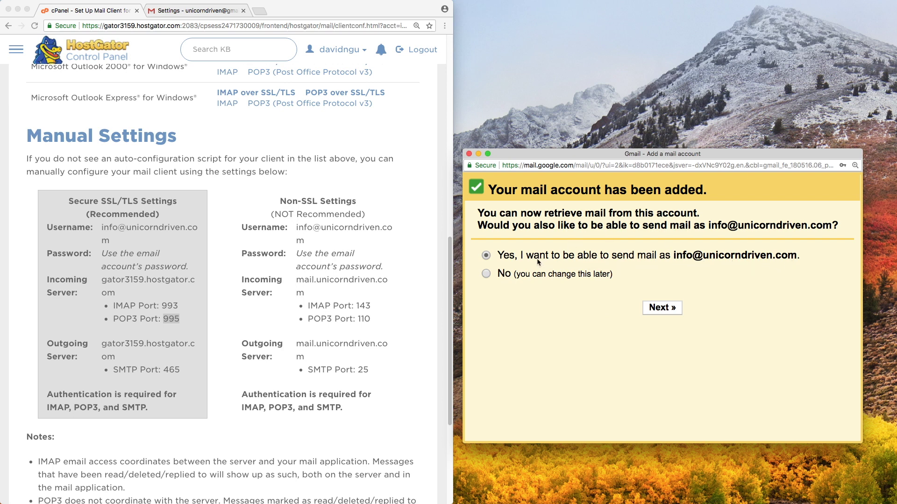
# Choose to send mail as this address and set the sender name to UnicornDriven.
pyautogui.click(665, 312)
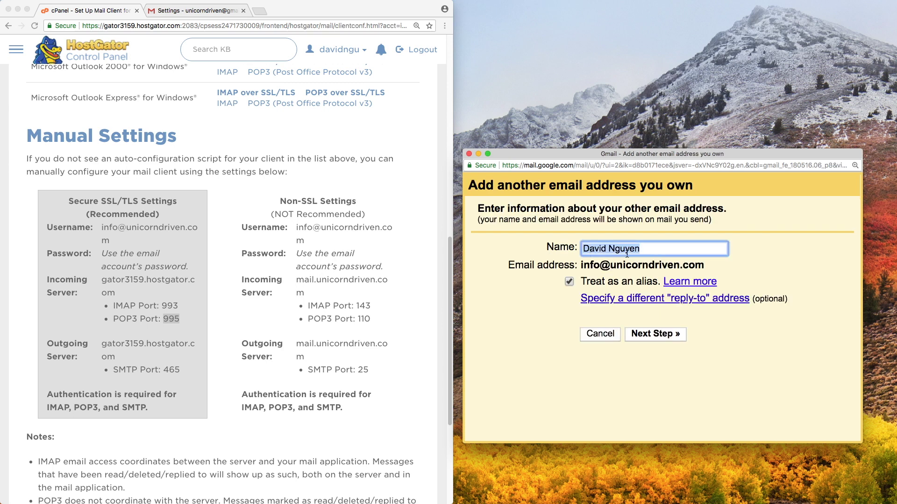
pyautogui.write('UnicornDriven')
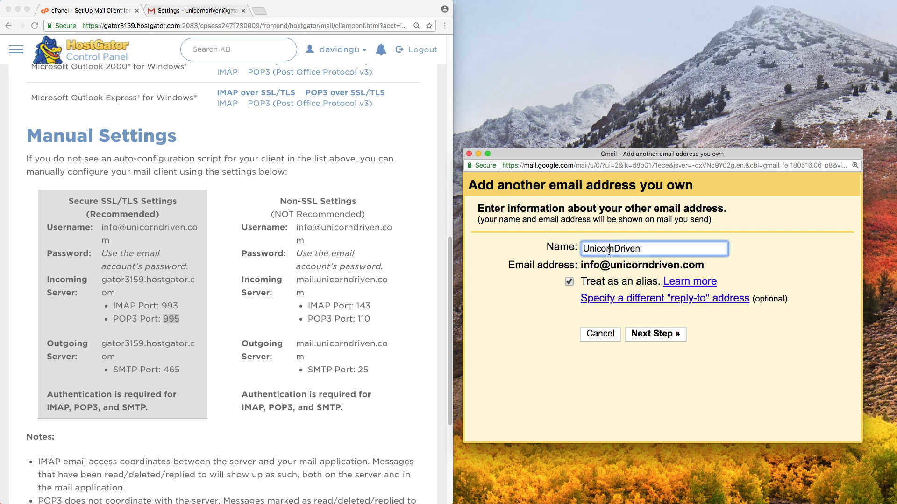
pyautogui.click(655, 252)
# Set the SMTP server to gator3159.hostgator.com, copied from cPanel's outgoing settings.
pyautogui.click(663, 335)
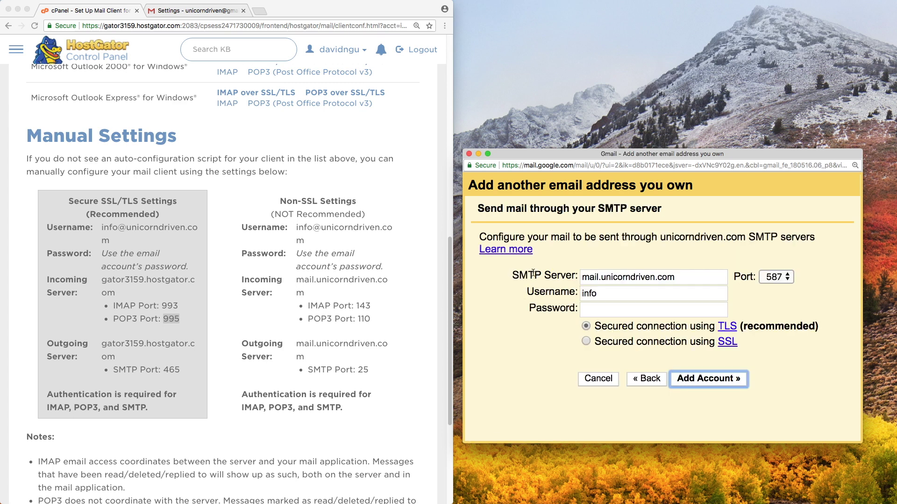
pyautogui.click(516, 276)
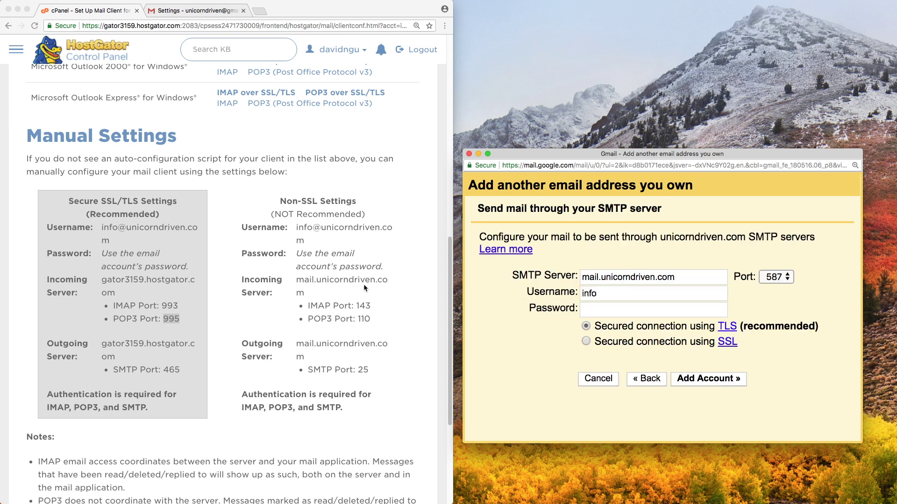
pyautogui.click(133, 351)
pyautogui.moveTo(120, 356); pyautogui.dragTo(103, 347)
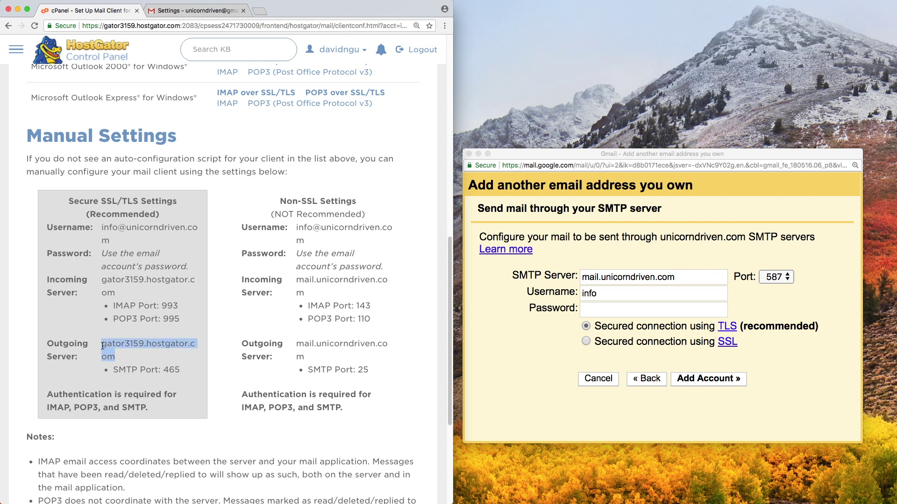
pyautogui.rightClick(111, 345)
pyautogui.click(130, 365)
pyautogui.click(694, 279)
pyautogui.tripleClick(694, 278)
pyautogui.press('super+v')
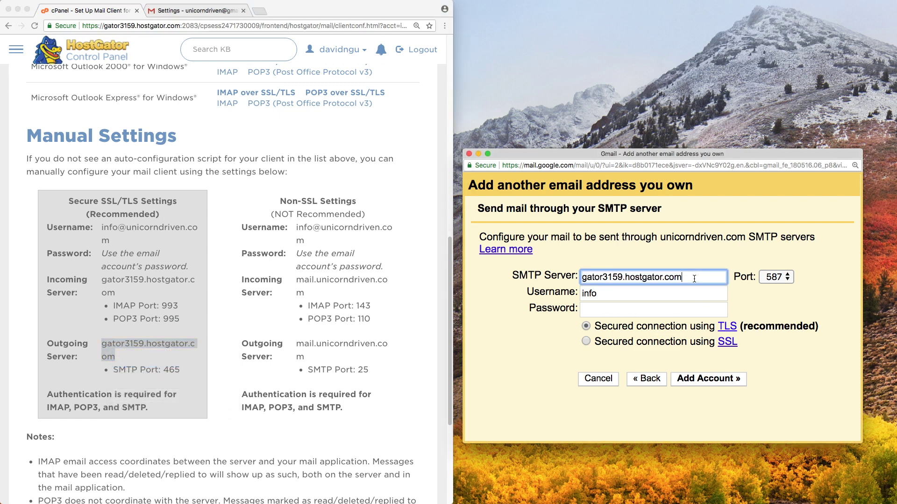
# Choose SMTP port 465, enter the domain address as username plus its password, and add the account.
pyautogui.doubleClick(169, 370)
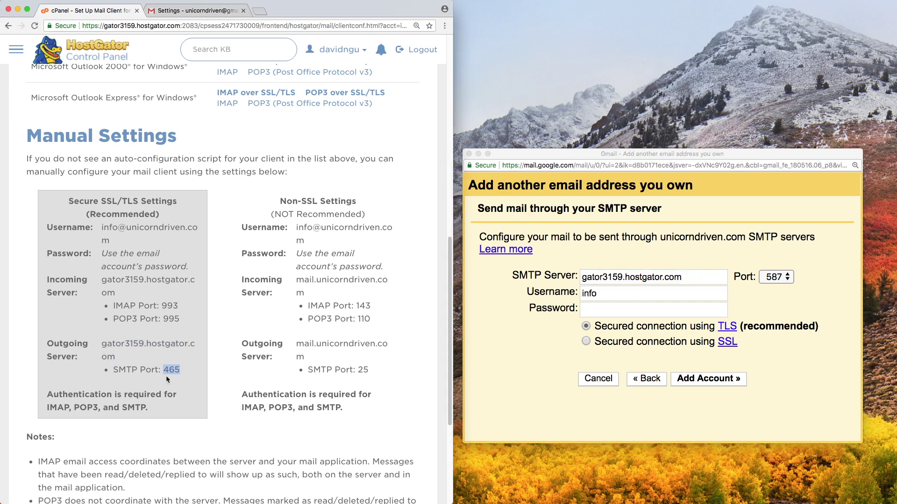
pyautogui.click(780, 277)
pyautogui.click(780, 277)
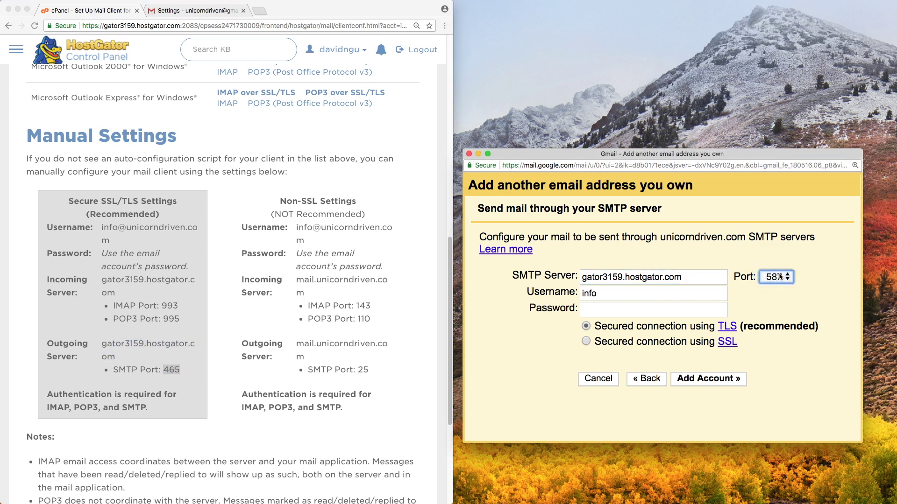
pyautogui.click(773, 264)
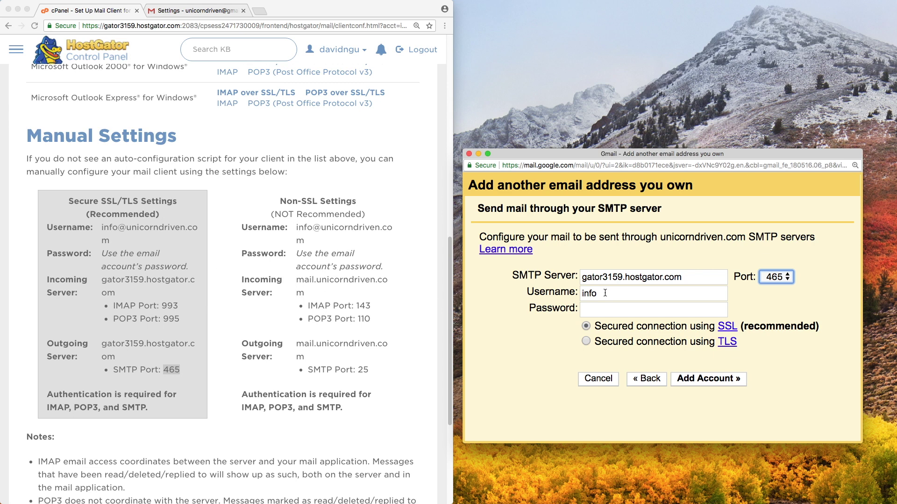
pyautogui.click(119, 246)
pyautogui.moveTo(111, 240); pyautogui.dragTo(586, 295)
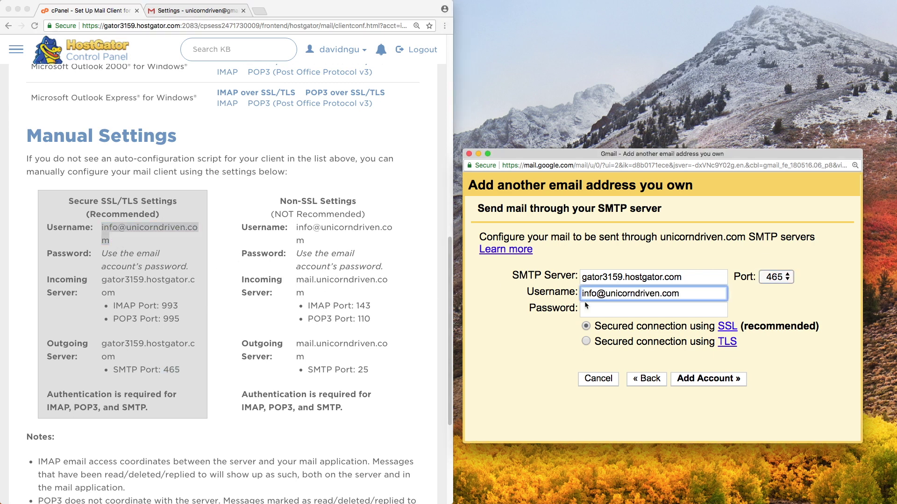
pyautogui.click(638, 310)
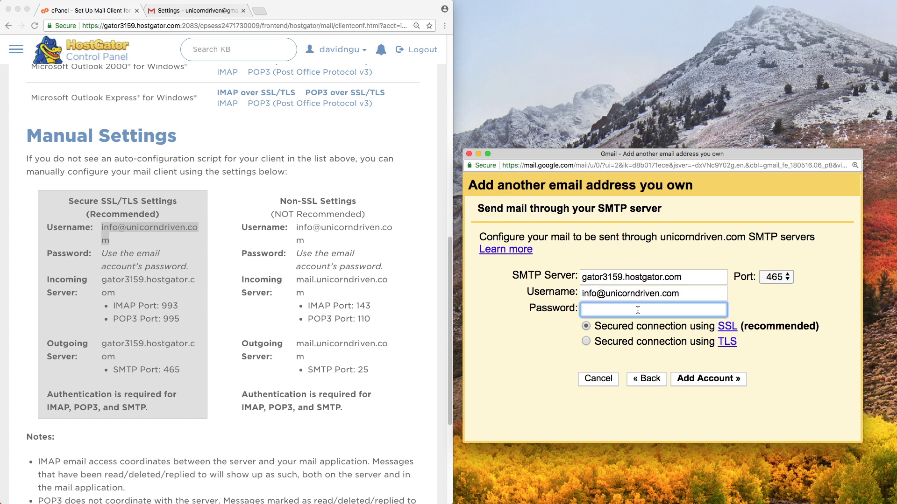
pyautogui.write('•••')
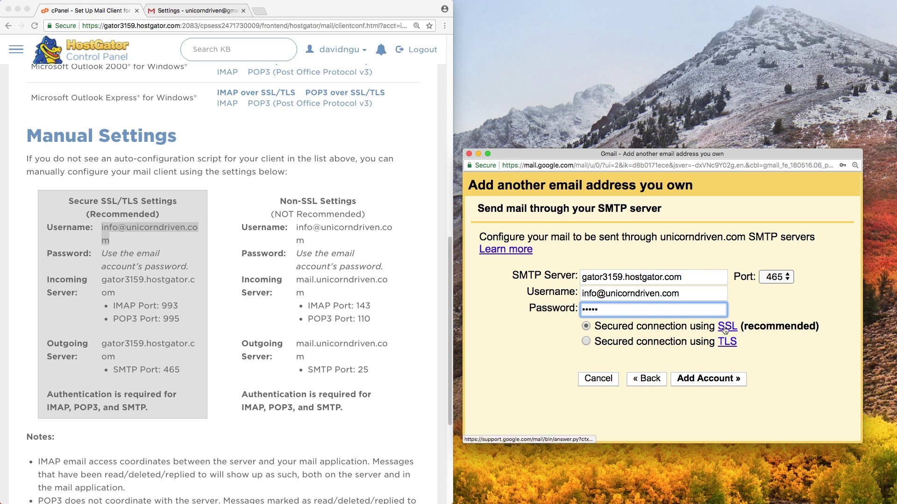
pyautogui.click(691, 384)
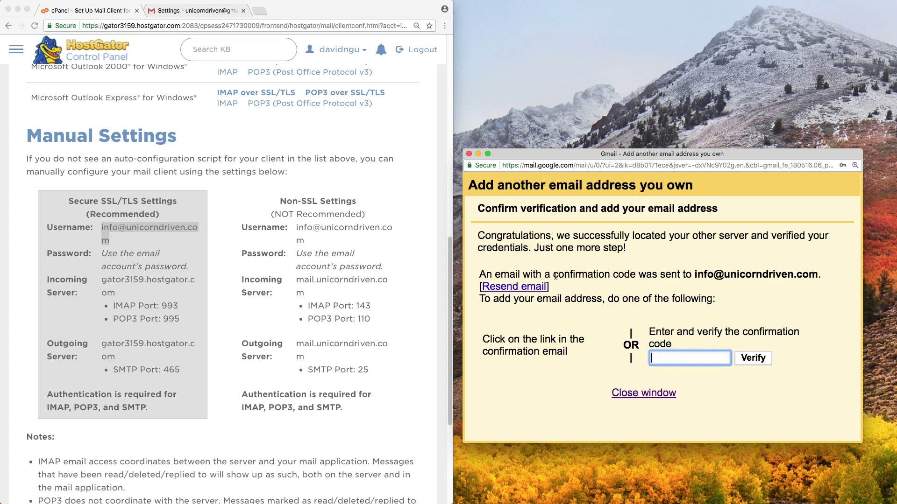
# Return to the cPanel Email Accounts list and open the info account's More actions.
pyautogui.moveTo(554, 275); pyautogui.dragTo(634, 274)
pyautogui.click(631, 274)
pyautogui.scroll(-1, 78, 60)
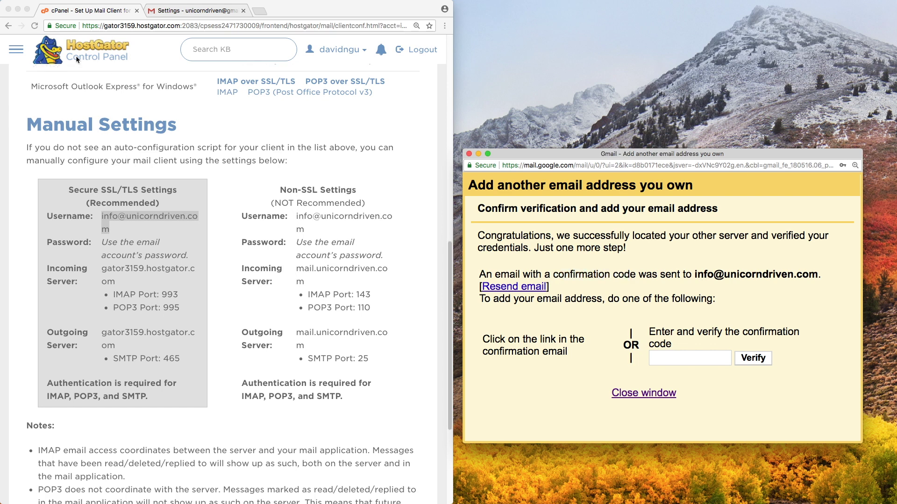
pyautogui.click(9, 26)
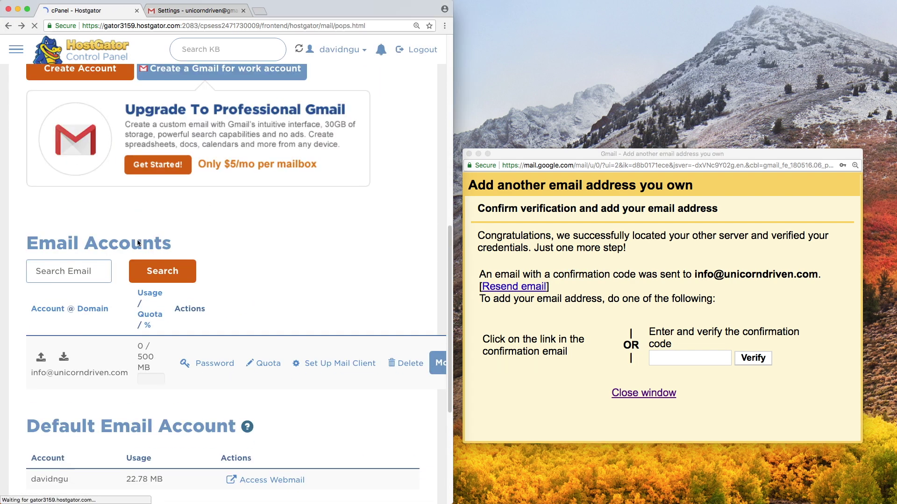
pyautogui.click(438, 363)
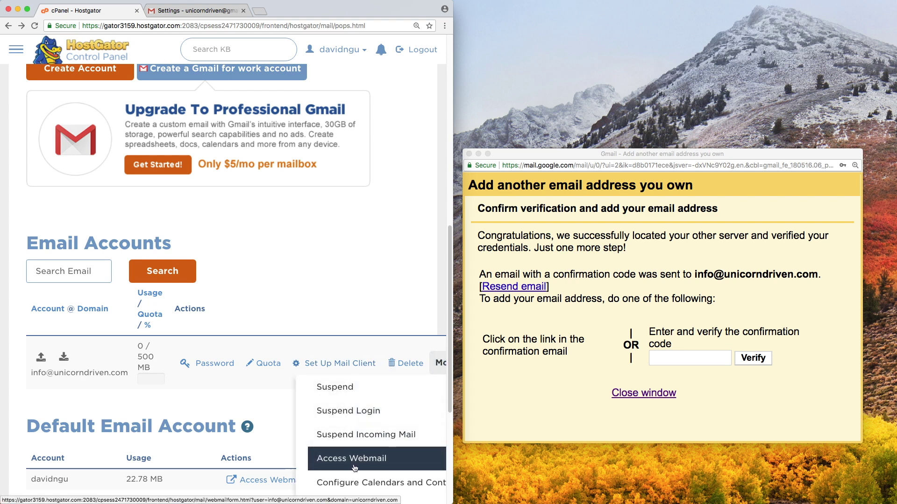
# In Webmail, open the Gmail Confirmation email and copy its confirmation code.
pyautogui.click(334, 467)
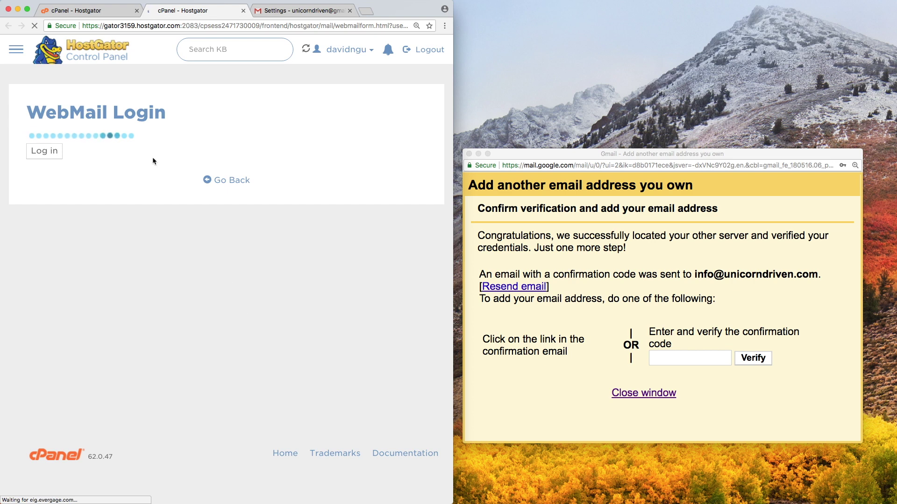
pyautogui.click(125, 73)
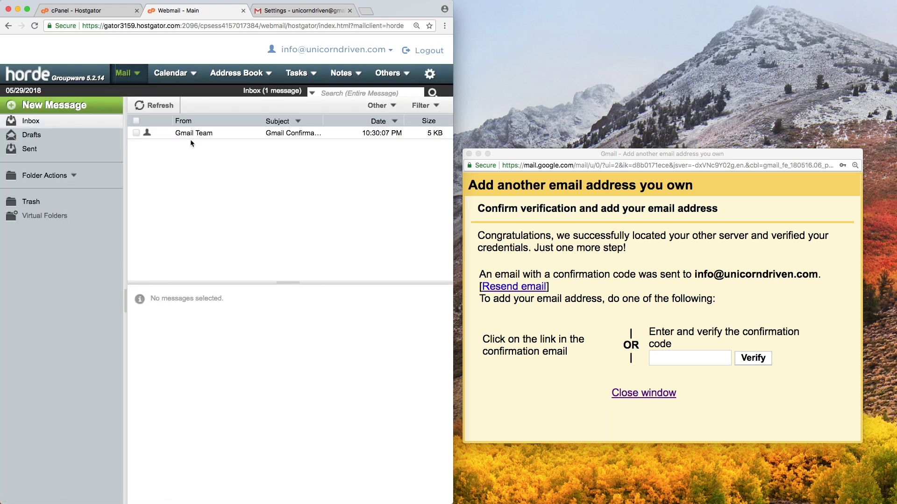
pyautogui.click(191, 136)
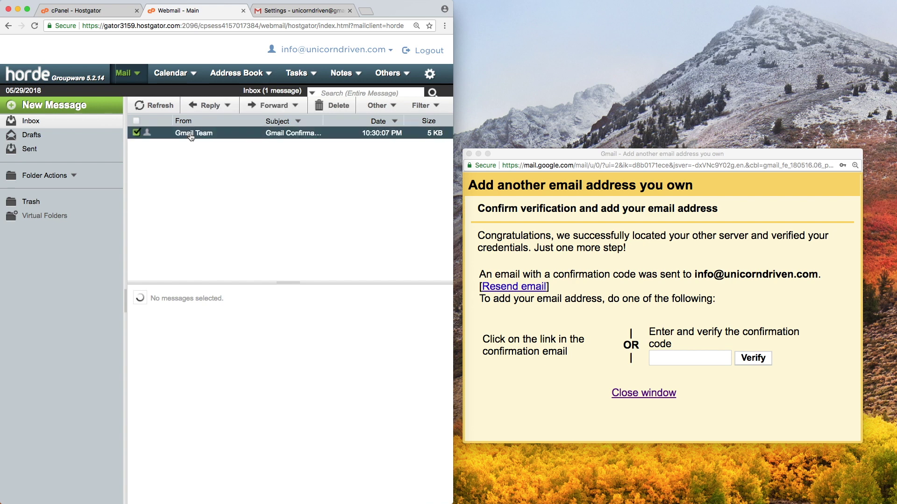
pyautogui.doubleClick(226, 353)
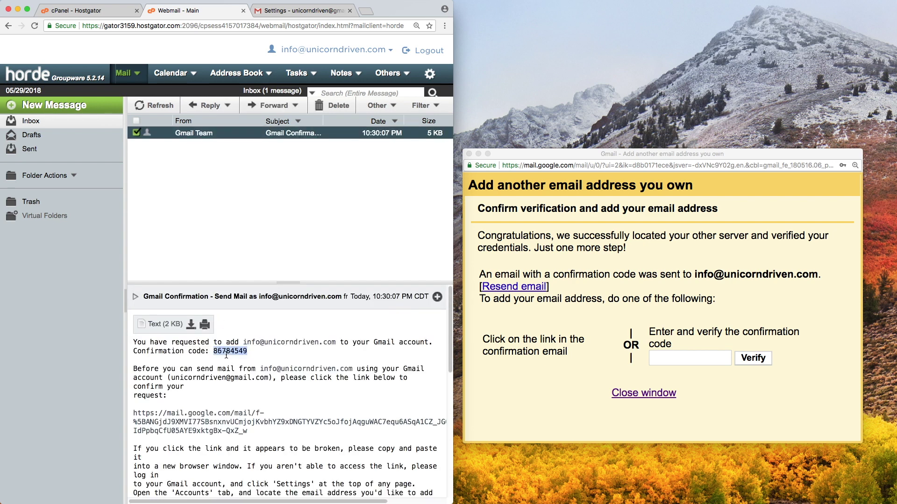
pyautogui.rightClick(226, 355)
pyautogui.click(243, 376)
# Paste the confirmation code into Gmail's verification field and verify it.
pyautogui.click(669, 354)
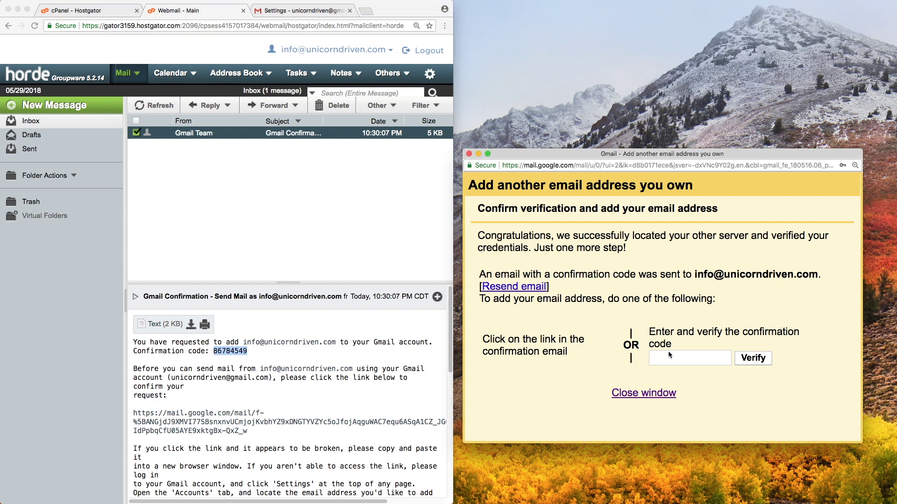
pyautogui.click(668, 355)
pyautogui.rightClick(669, 355)
pyautogui.click(691, 403)
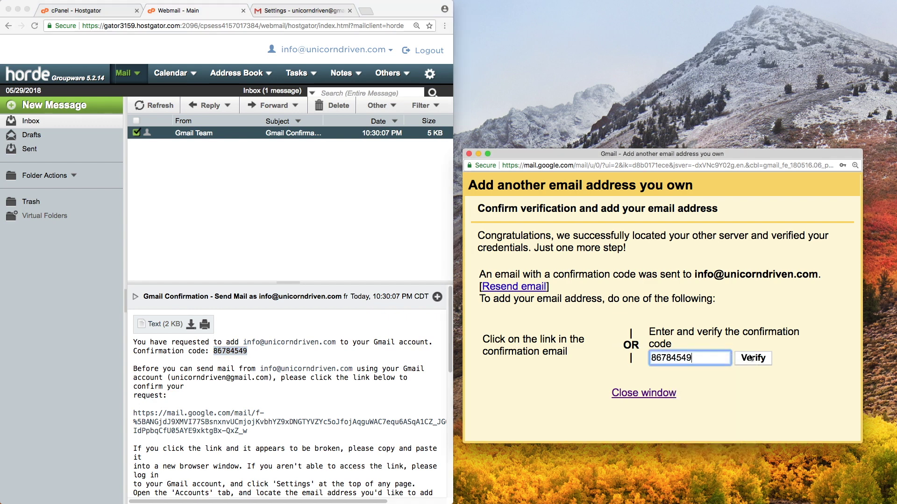
pyautogui.click(751, 358)
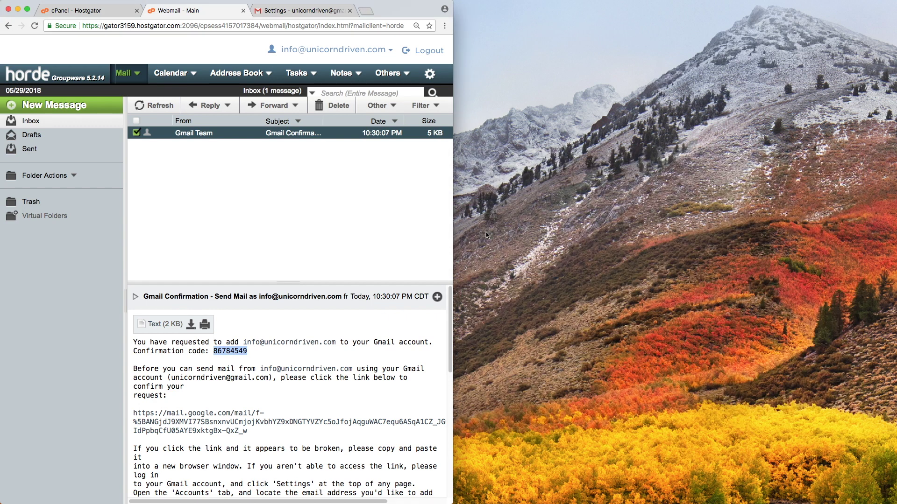
# Maximize the Gmail settings window and make the UnicornDriven address the default Send mail as sender.
pyautogui.click(294, 11)
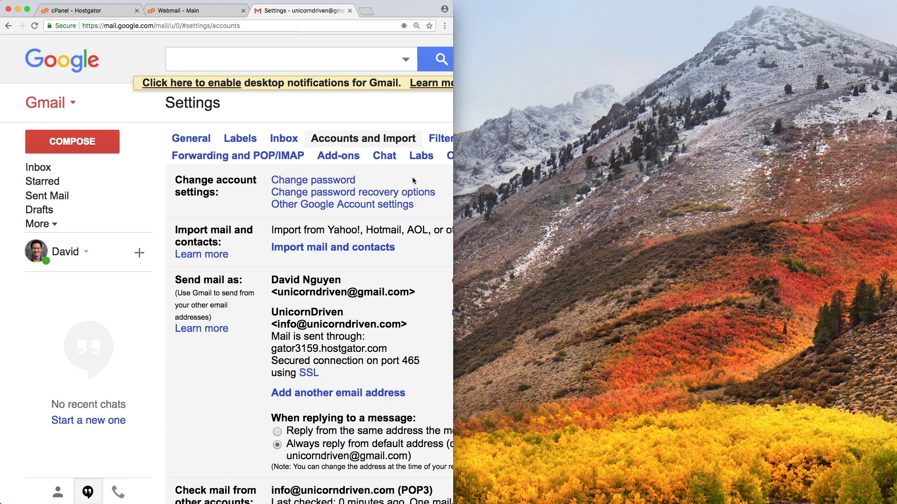
pyautogui.doubleClick(453, 202)
pyautogui.moveTo(174, 275); pyautogui.dragTo(240, 276)
pyautogui.click(400, 290)
pyautogui.moveTo(412, 293); pyautogui.dragTo(543, 297)
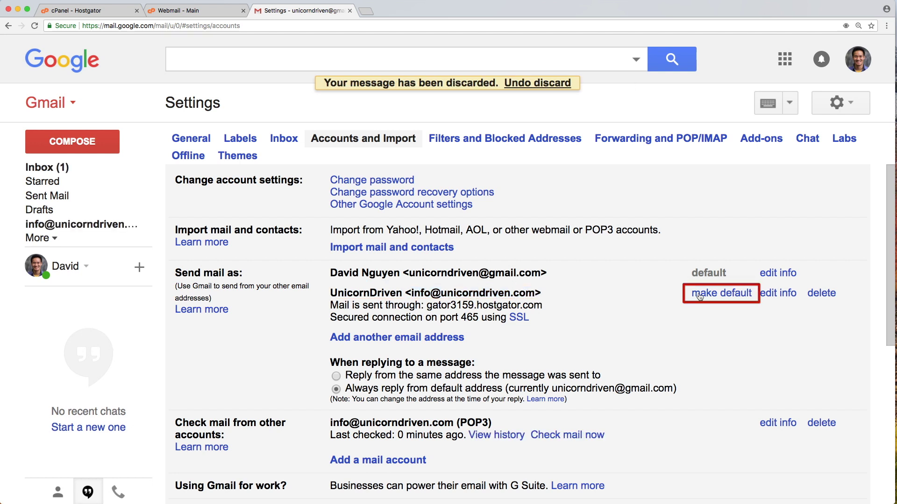
pyautogui.click(722, 294)
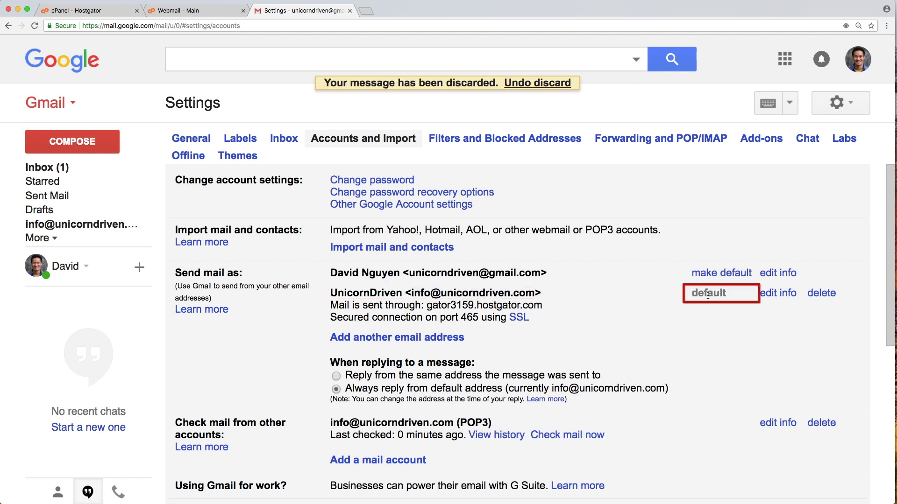
pyautogui.moveTo(537, 293); pyautogui.dragTo(407, 294)
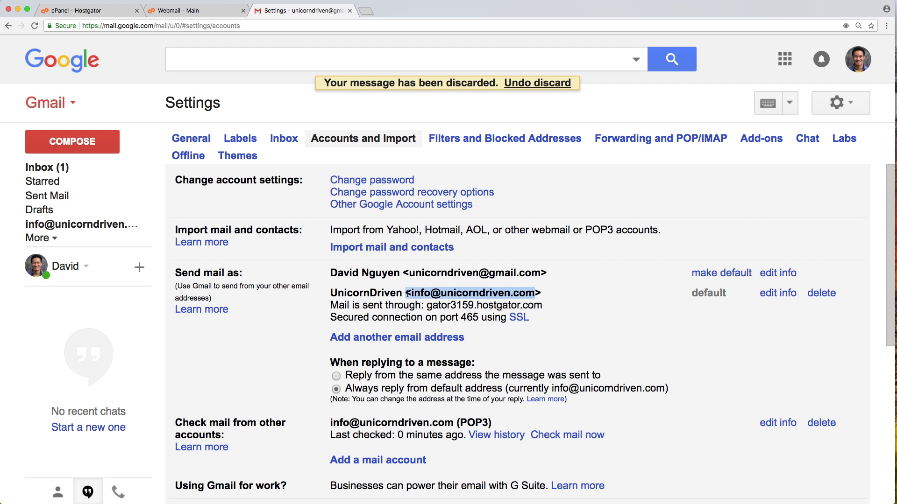
pyautogui.click(407, 294)
# Send a test email titled 'Test' to the Gmail account, with a body line naming the domain address.
pyautogui.click(73, 142)
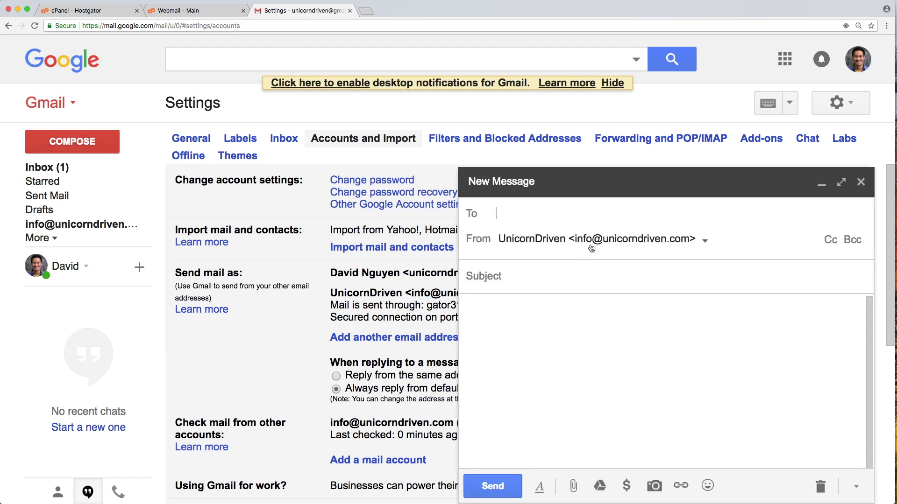
pyautogui.write('un')
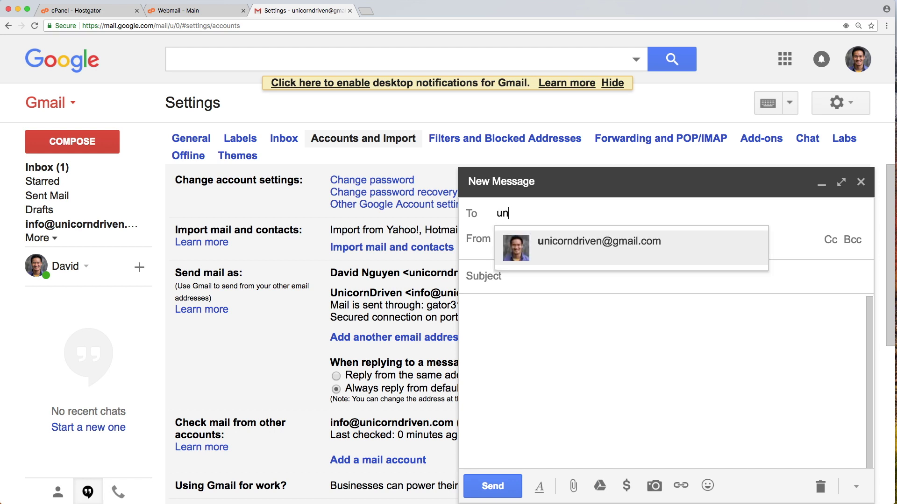
pyautogui.click(549, 241)
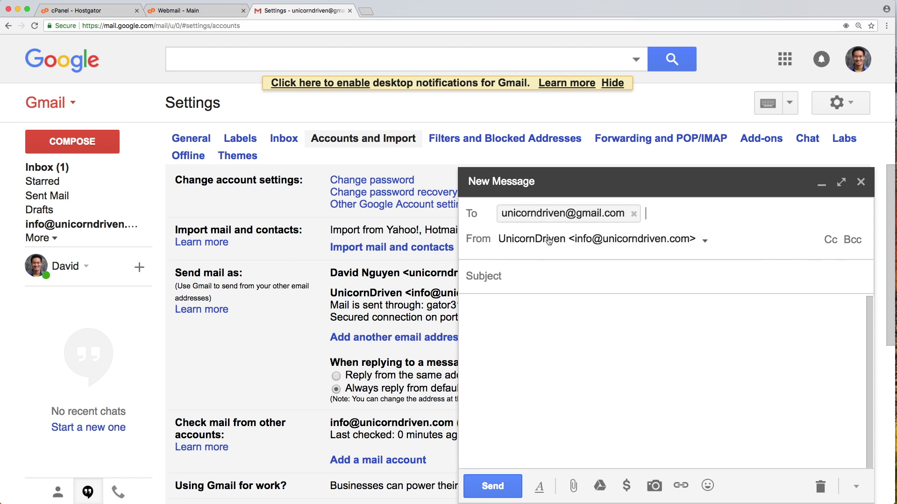
pyautogui.click(535, 279)
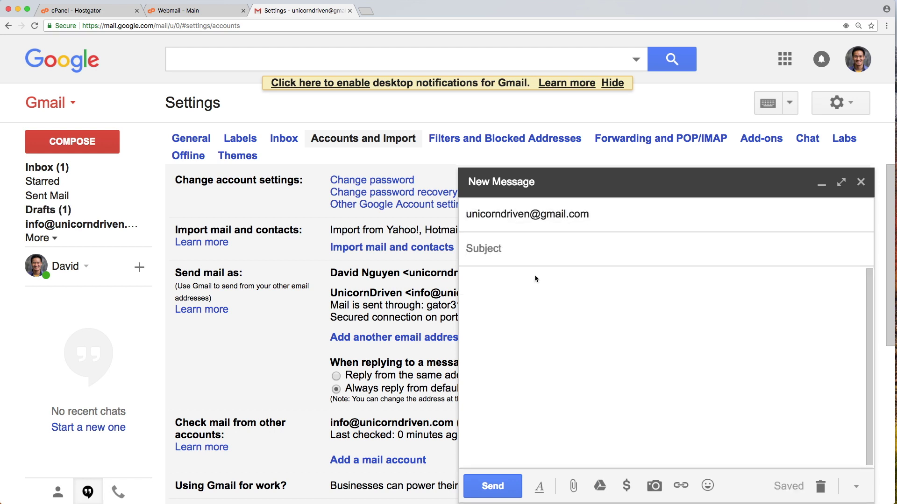
pyautogui.write('Test')
pyautogui.click(541, 299)
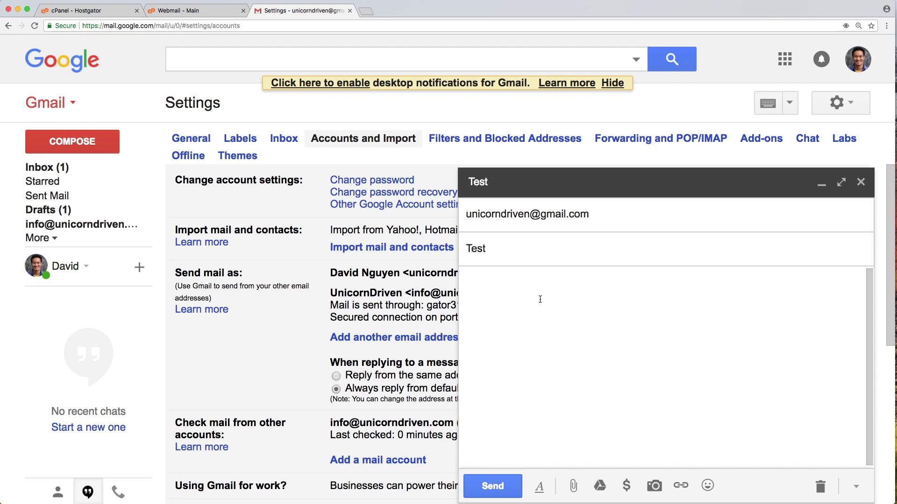
pyautogui.write('this is sent ')
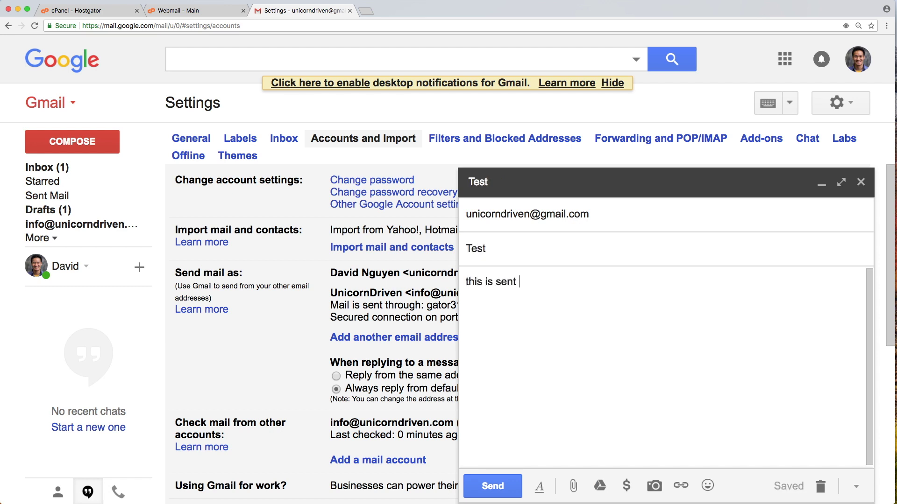
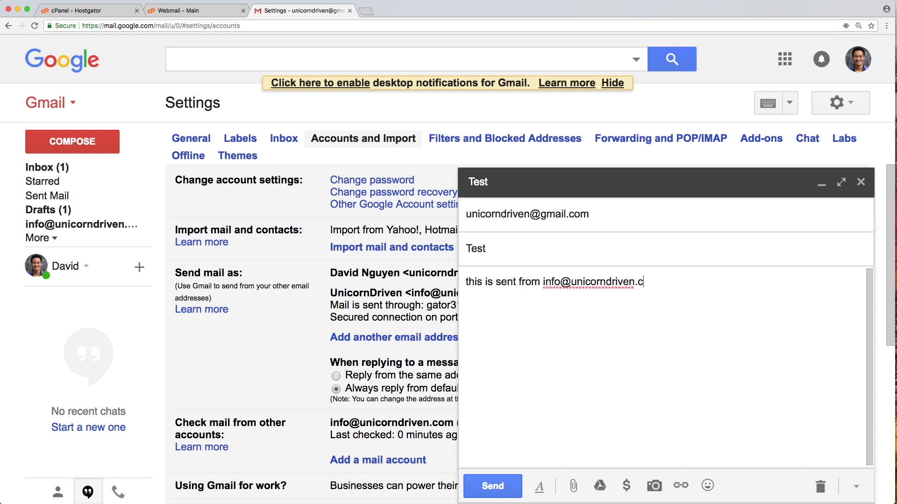
pyautogui.click(494, 483)
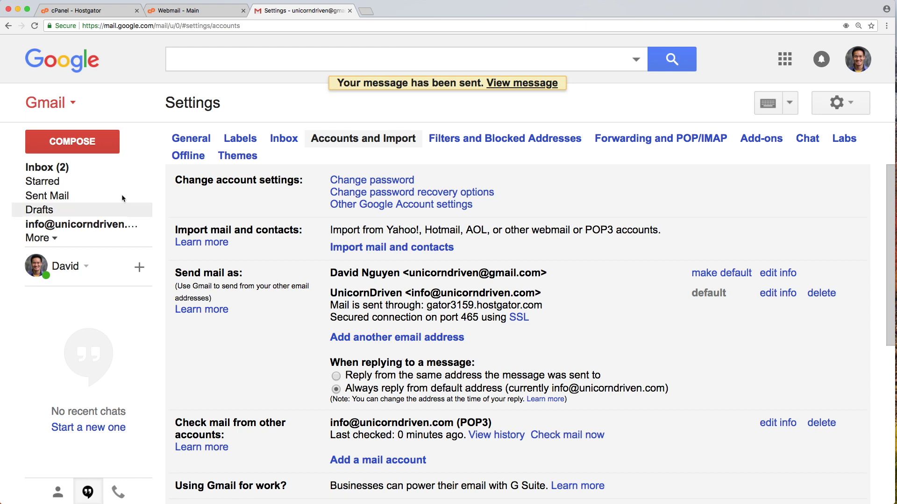
pyautogui.click(46, 167)
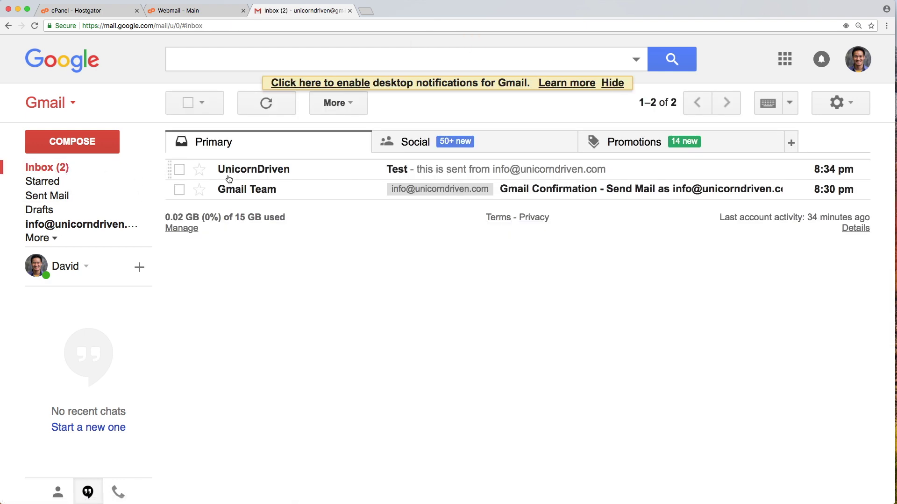
# Open the UnicornDriven 'Test' message and highlight its domain sender address.
pyautogui.click(270, 174)
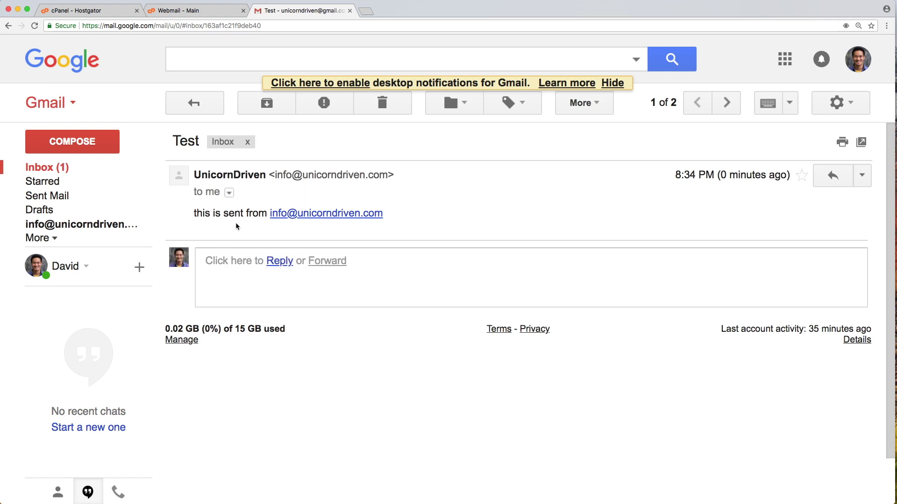
pyautogui.moveTo(182, 181)
pyautogui.moveTo(276, 178); pyautogui.dragTo(383, 177)
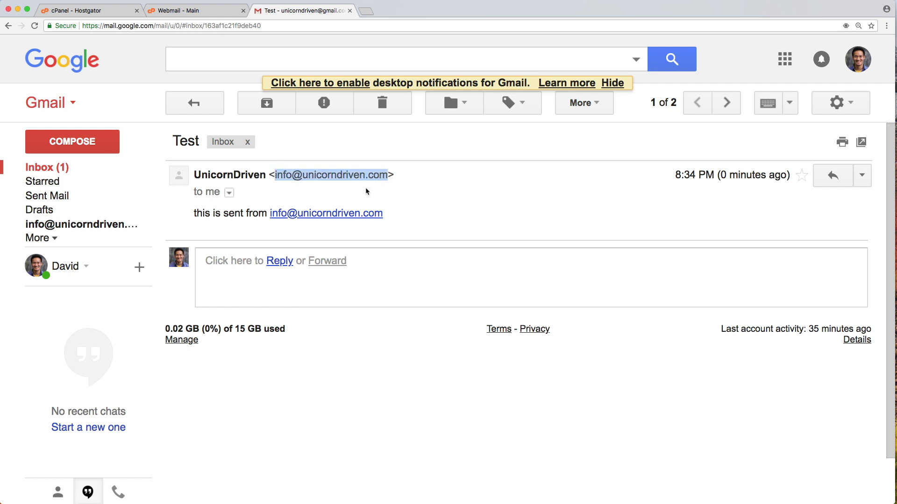
pyautogui.click(349, 195)
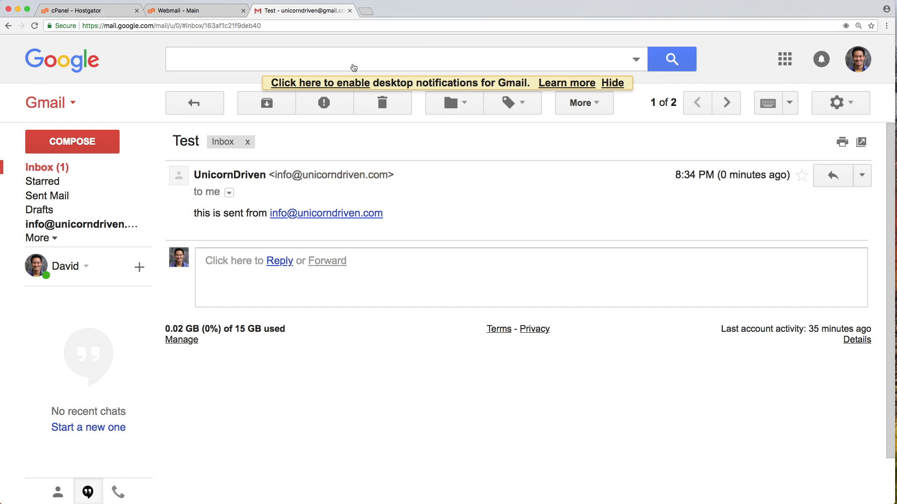
# In a new tab on google.com, sign out of the Gmail account.
pyautogui.click(366, 11)
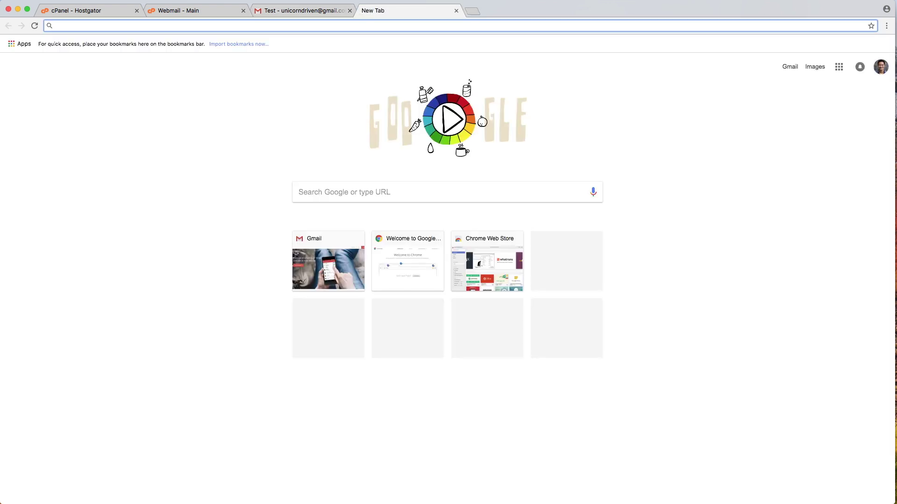
pyautogui.write('google')
pyautogui.press('Return')
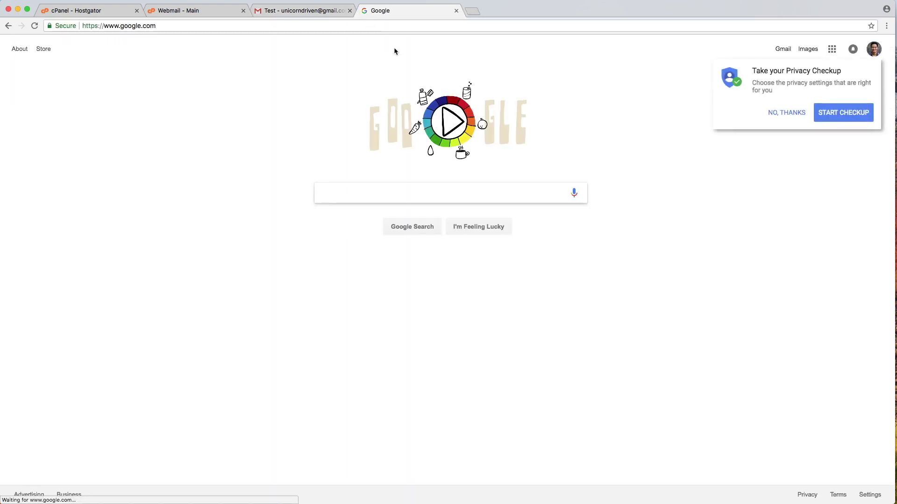
pyautogui.click(874, 49)
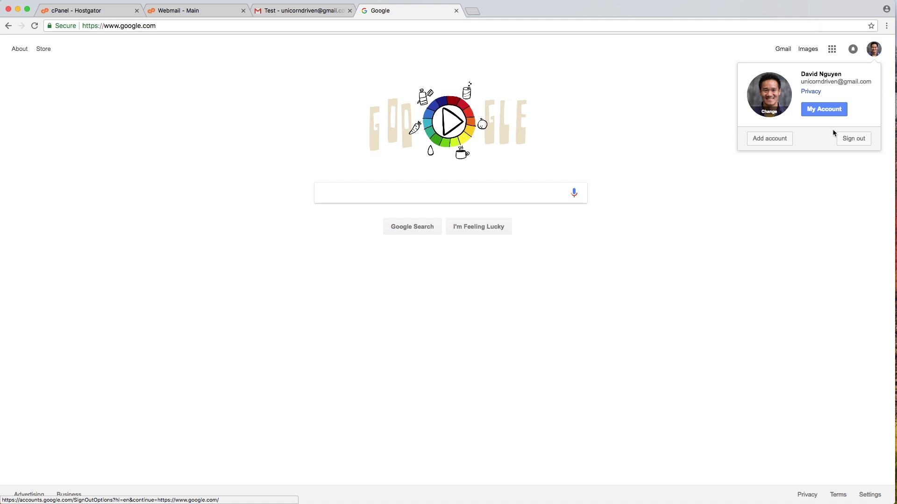
pyautogui.click(847, 138)
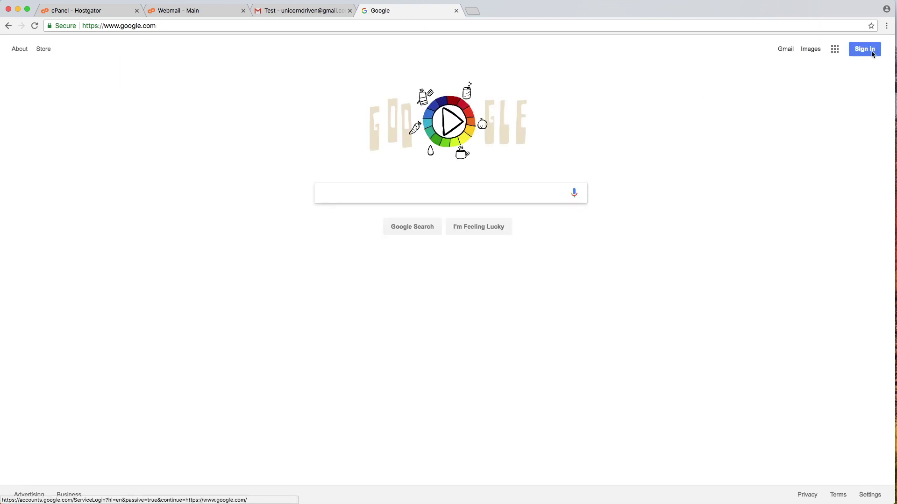
# Choose to sign in with another account and start creating a new Google account.
pyautogui.click(872, 51)
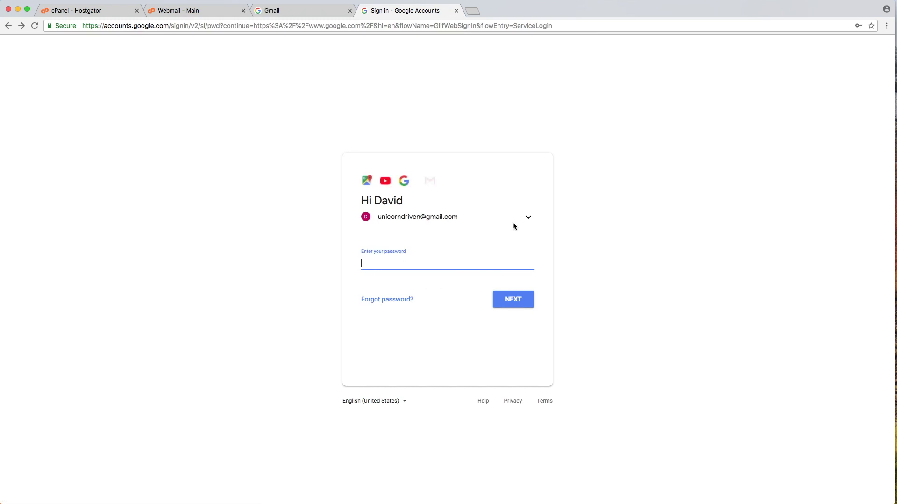
pyautogui.click(527, 218)
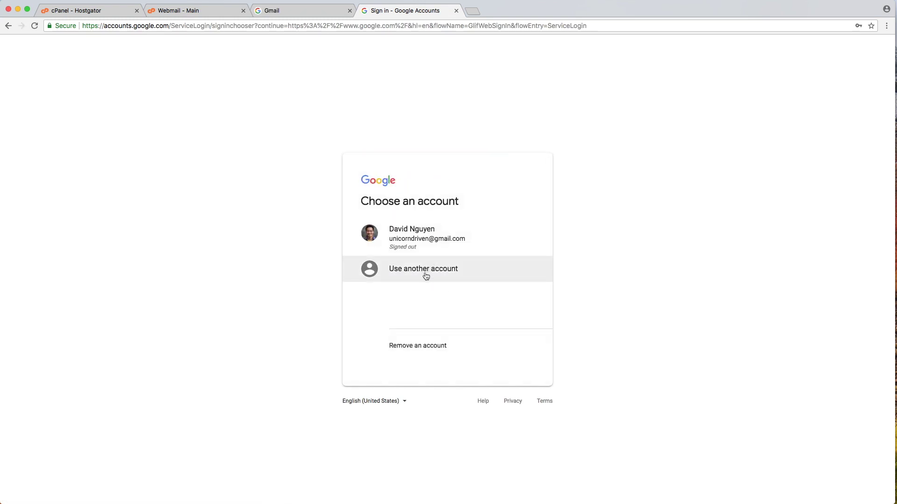
pyautogui.click(426, 278)
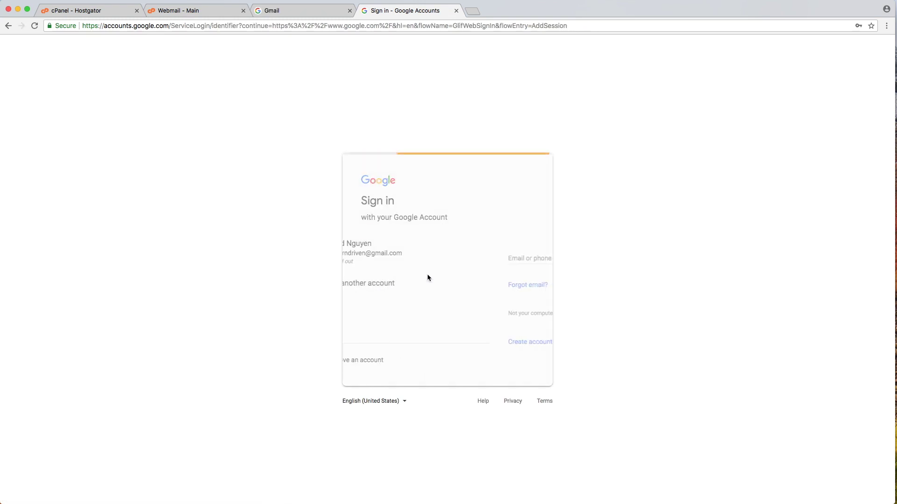
pyautogui.click(390, 349)
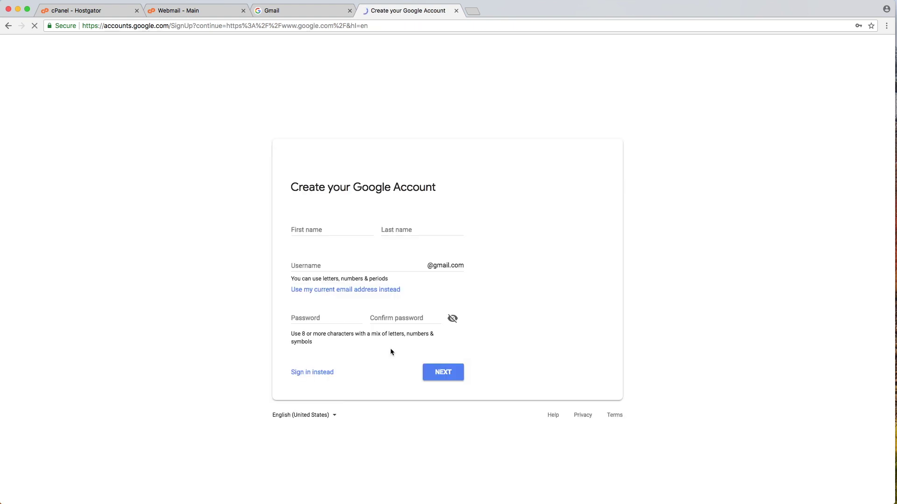
# Use the existing domain address 'info' as the username and enter the first and last name.
pyautogui.click(418, 267)
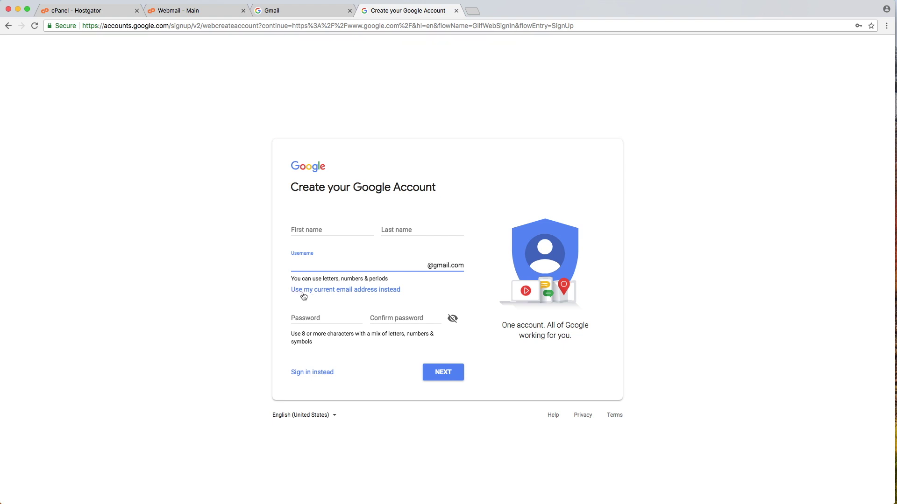
pyautogui.click(387, 294)
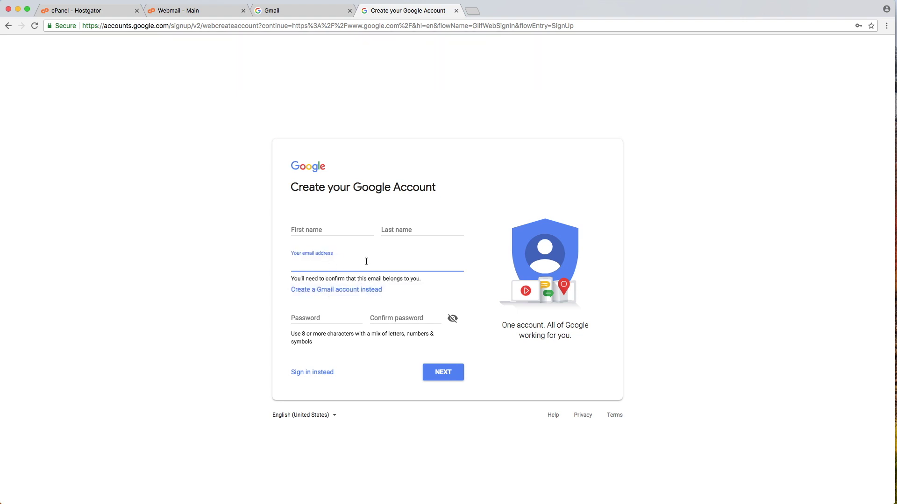
pyautogui.click(308, 227)
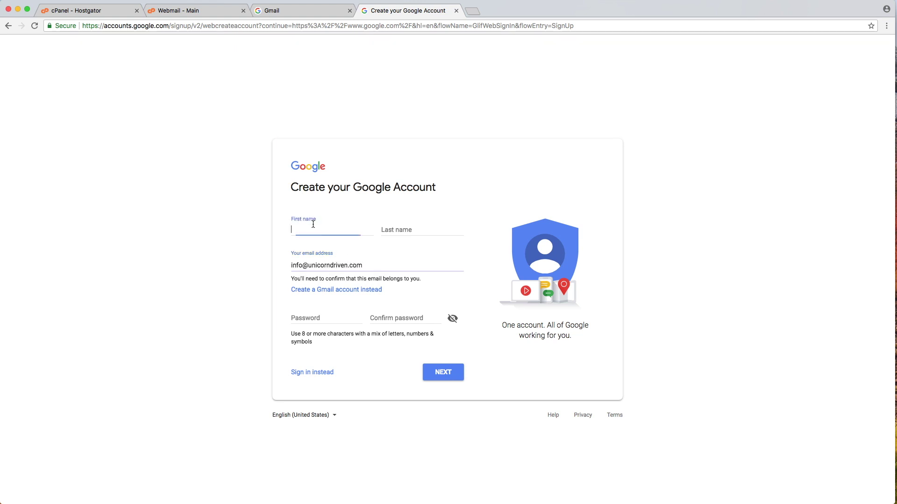
pyautogui.press('Tab')
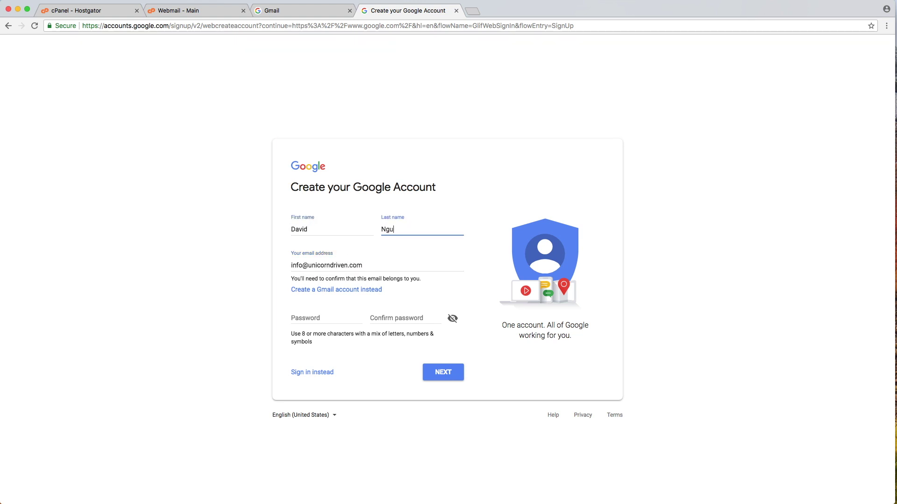
# Enter and confirm the account password, then submit the sign-up details.
pyautogui.click(315, 320)
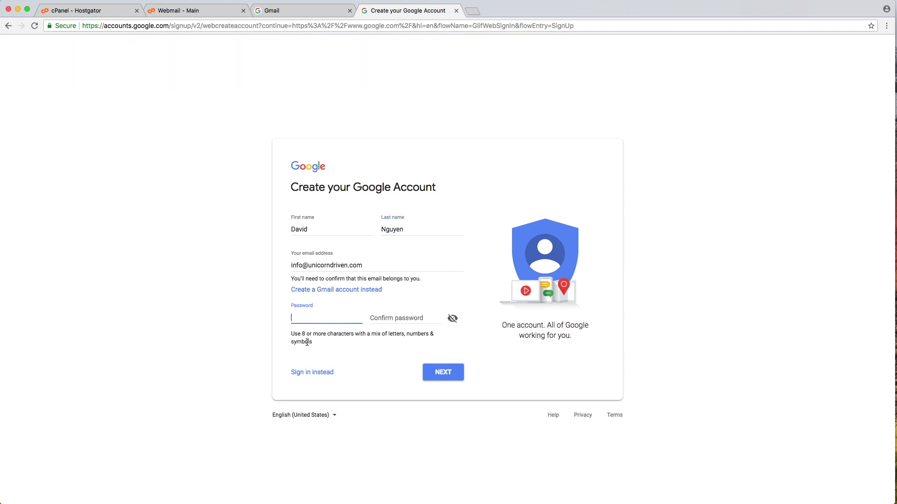
pyautogui.moveTo(300, 337); pyautogui.dragTo(321, 336)
pyautogui.click(316, 321)
pyautogui.write('••••')
pyautogui.press('Tab')
pyautogui.write('••••')
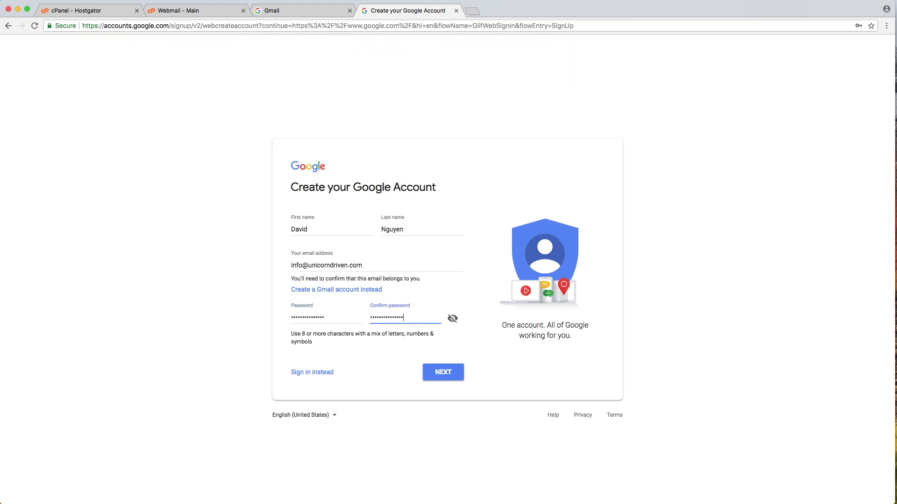
pyautogui.click(440, 376)
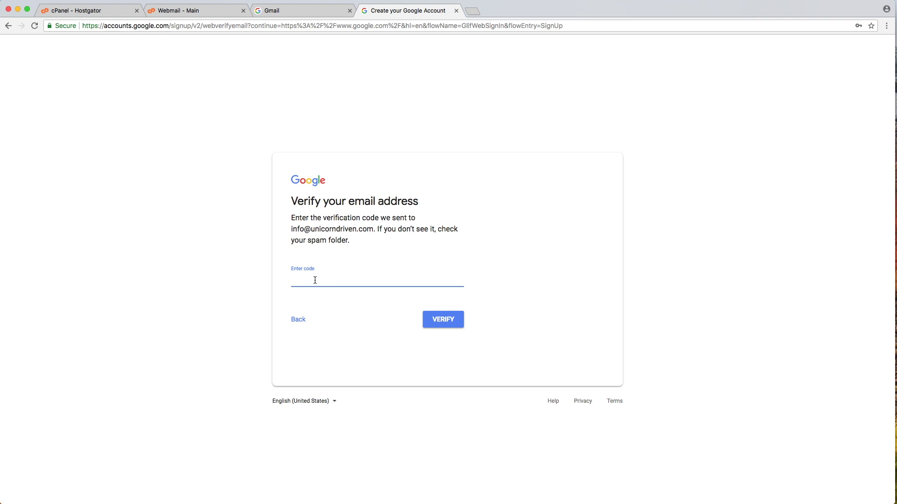
pyautogui.click(292, 13)
# Load gmail.com and sign in with the account password.
pyautogui.click(321, 25)
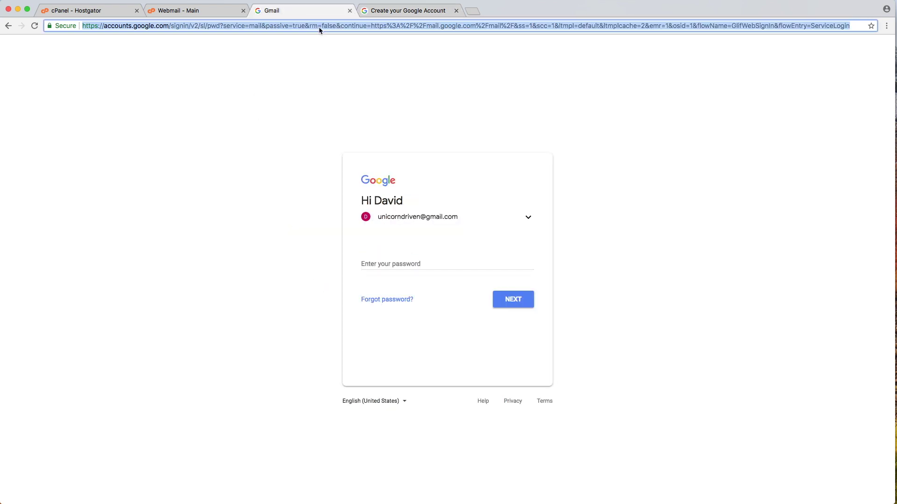
pyautogui.write('gmail.com')
pyautogui.press('Return')
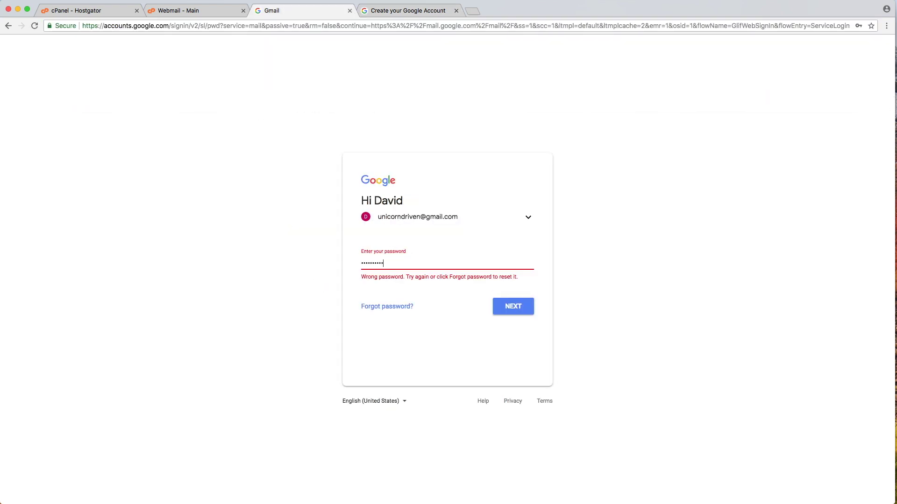
pyautogui.press('Return')
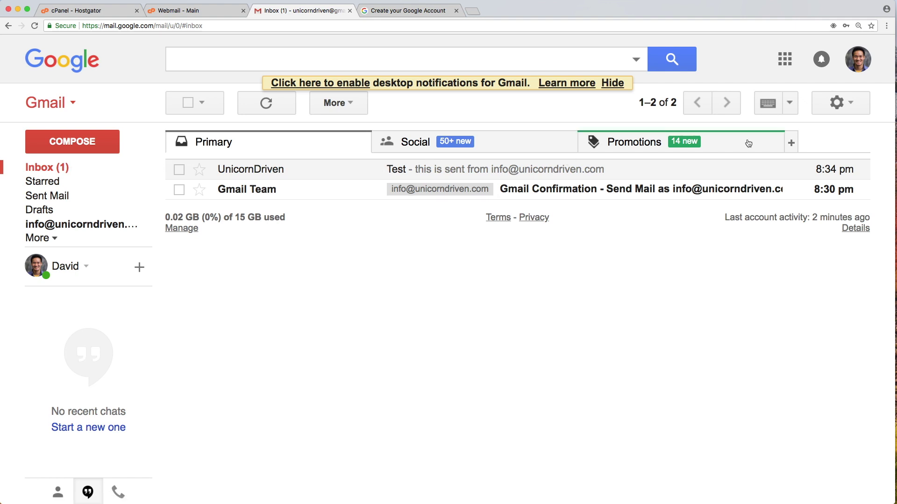
# Run Check mail now under Accounts and Import to fetch the domain's POP3 mail.
pyautogui.click(840, 103)
pyautogui.click(732, 255)
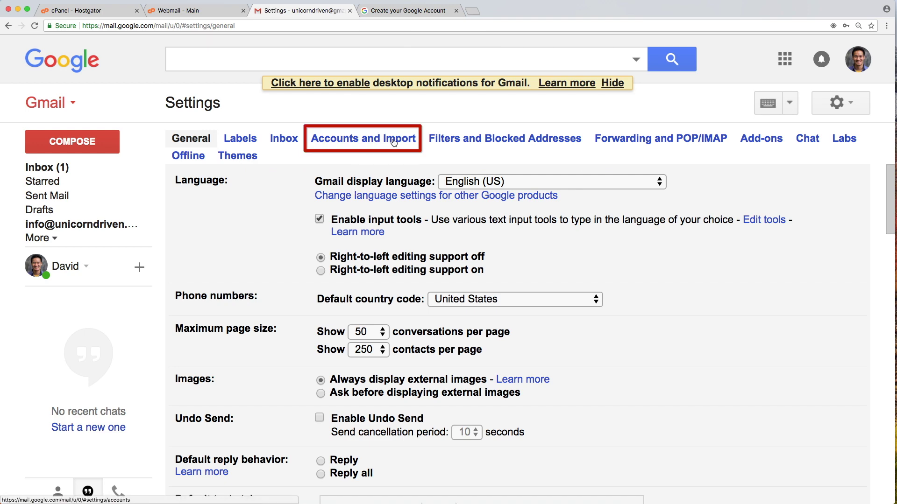
pyautogui.click(394, 142)
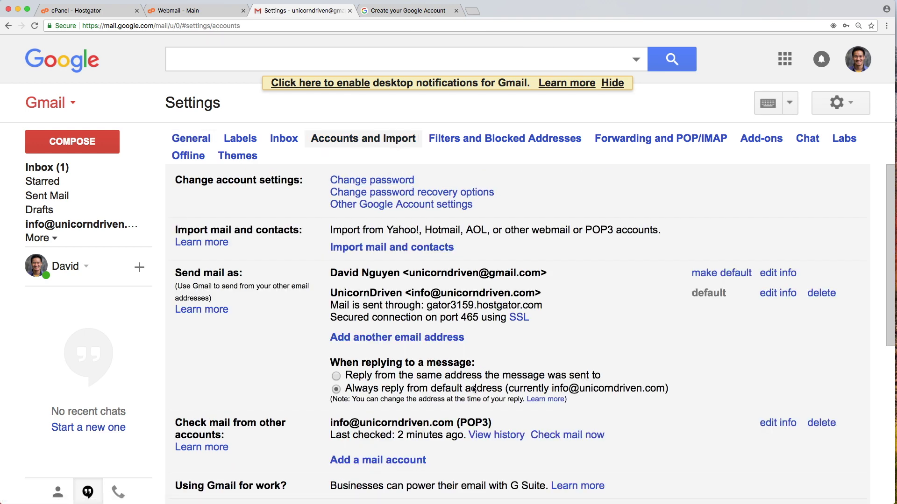
pyautogui.click(564, 441)
pyautogui.moveTo(468, 436)
pyautogui.mouseDown()
pyautogui.moveTo(547, 436)
pyautogui.moveTo(468, 436)
pyautogui.mouseUp()
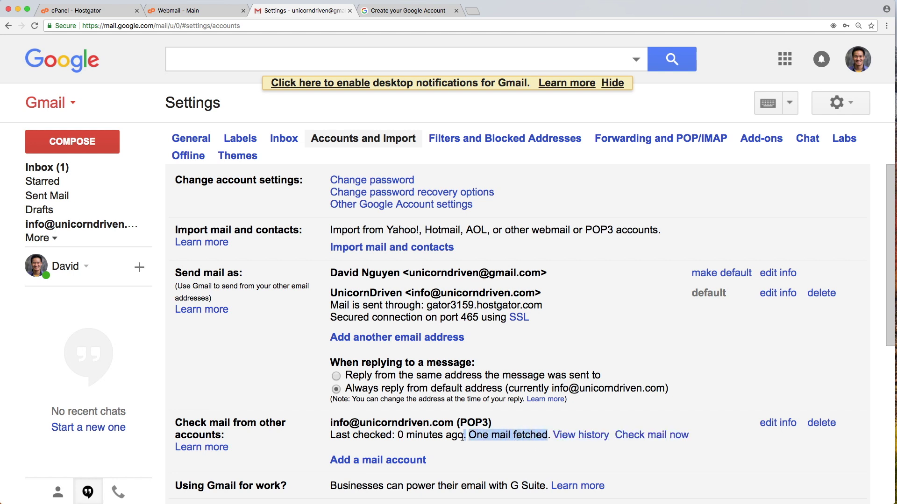
pyautogui.click(462, 437)
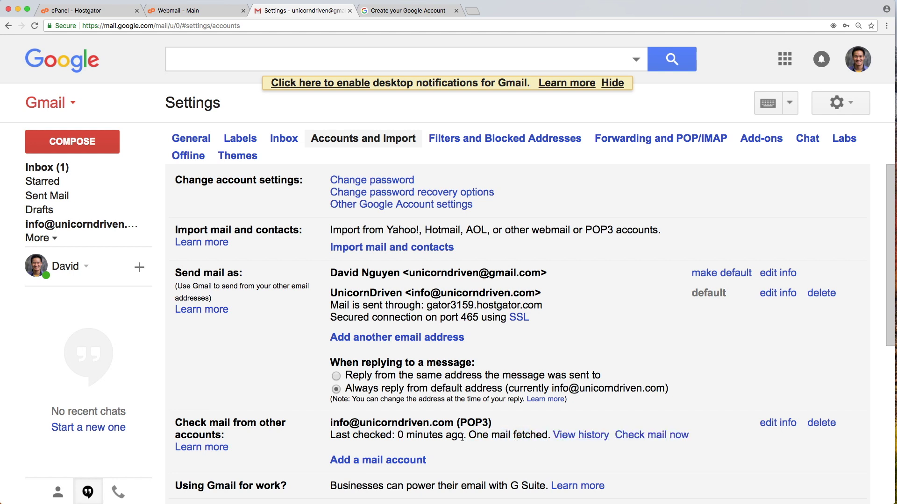
# Open Google's 'Verify your email address' message from the inbox.
pyautogui.click(61, 169)
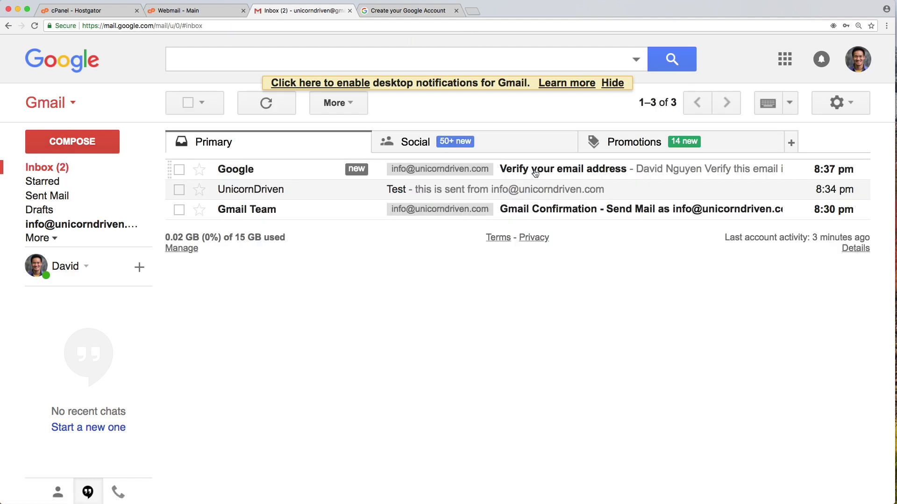
pyautogui.click(535, 173)
pyautogui.scroll(-5, 534, 340)
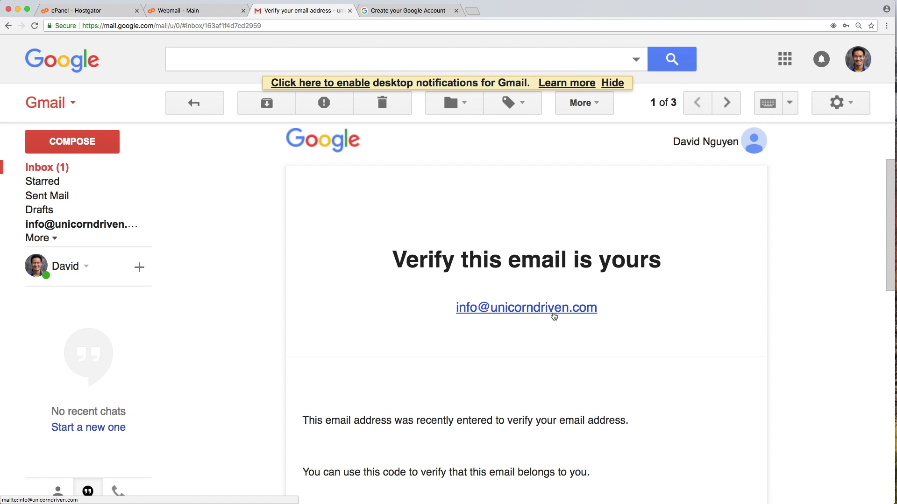
# Copy the verification code from the email into the sign-up form and verify it.
pyautogui.scroll(-3, 554, 314)
pyautogui.doubleClick(523, 454)
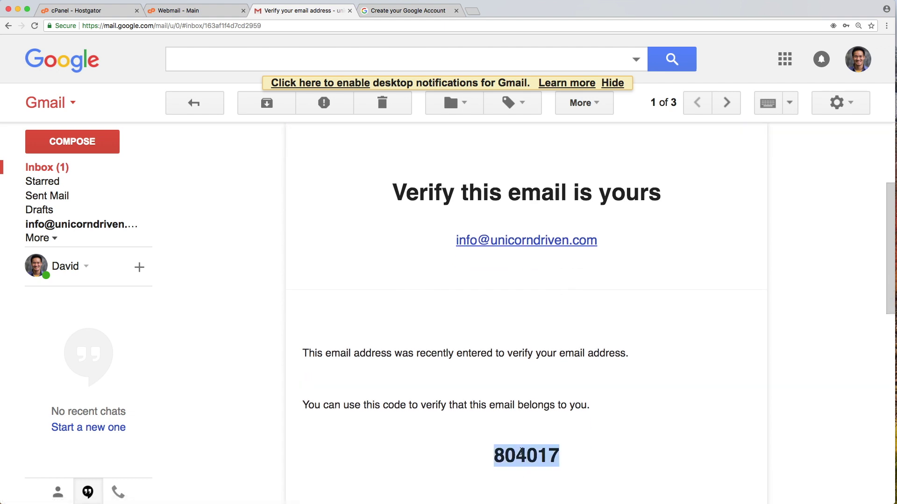
pyautogui.rightClick(522, 450)
pyautogui.click(539, 471)
pyautogui.click(406, 10)
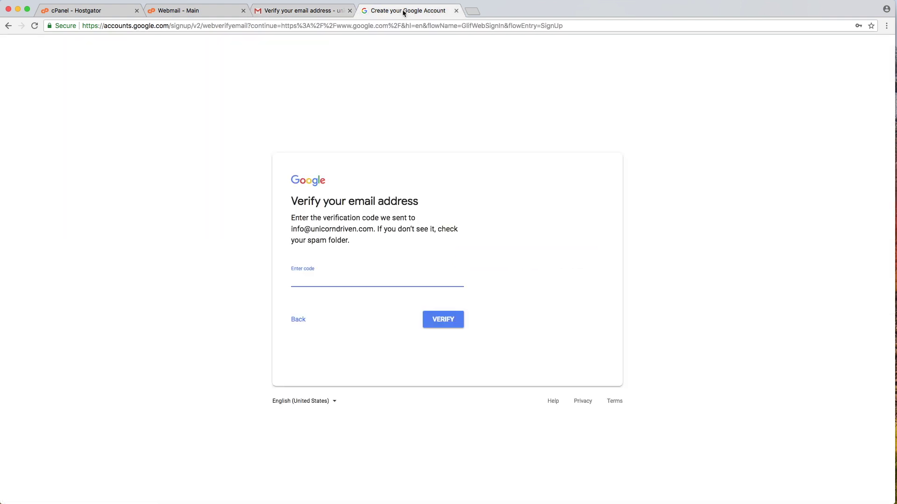
pyautogui.rightClick(309, 279)
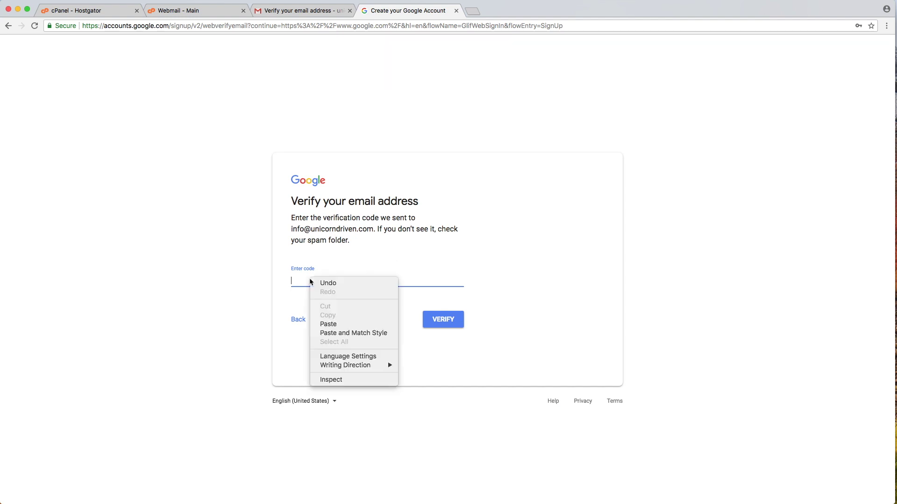
pyautogui.click(338, 325)
pyautogui.click(456, 322)
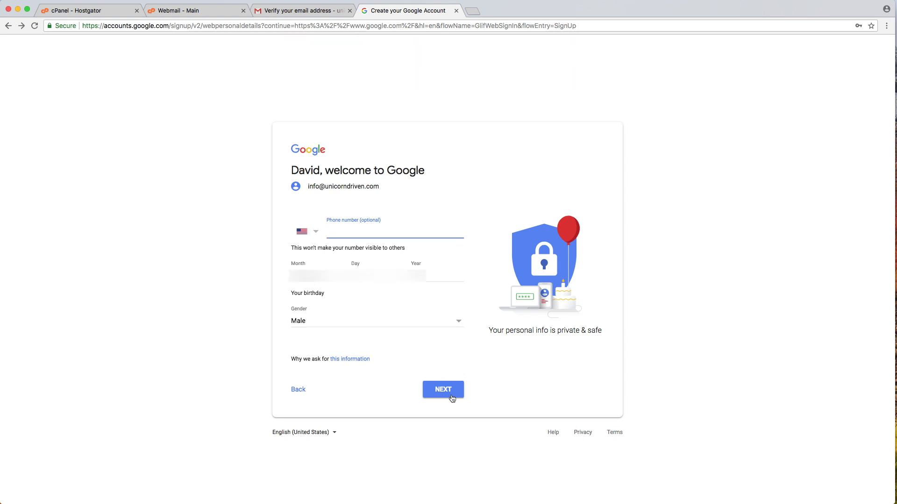
# Get past the personal details page and agree to Google's privacy terms.
pyautogui.click(449, 393)
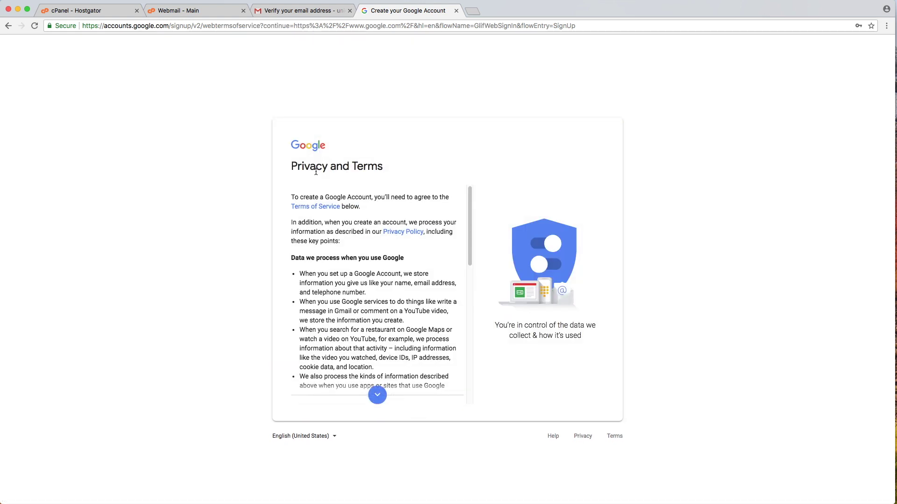
pyautogui.moveTo(469, 226); pyautogui.dragTo(469, 358)
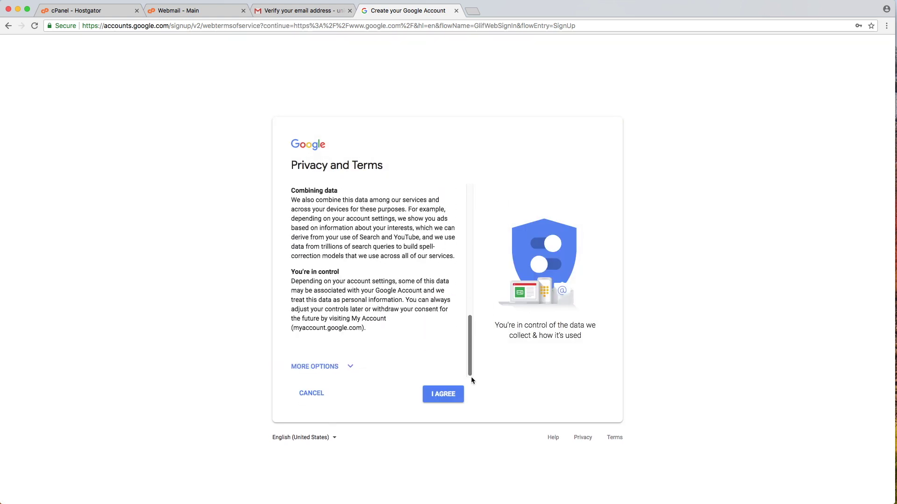
pyautogui.click(452, 397)
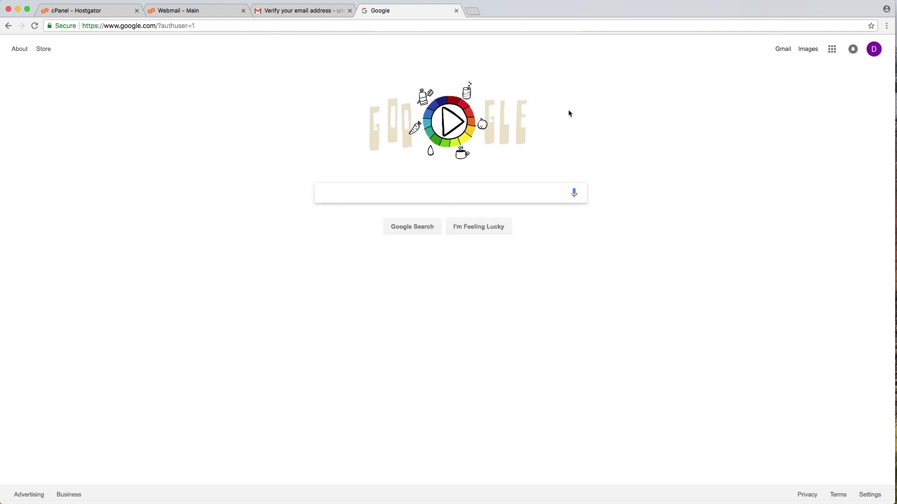
# Upload the unicorn logo image from the computer as the profile photo.
pyautogui.click(873, 49)
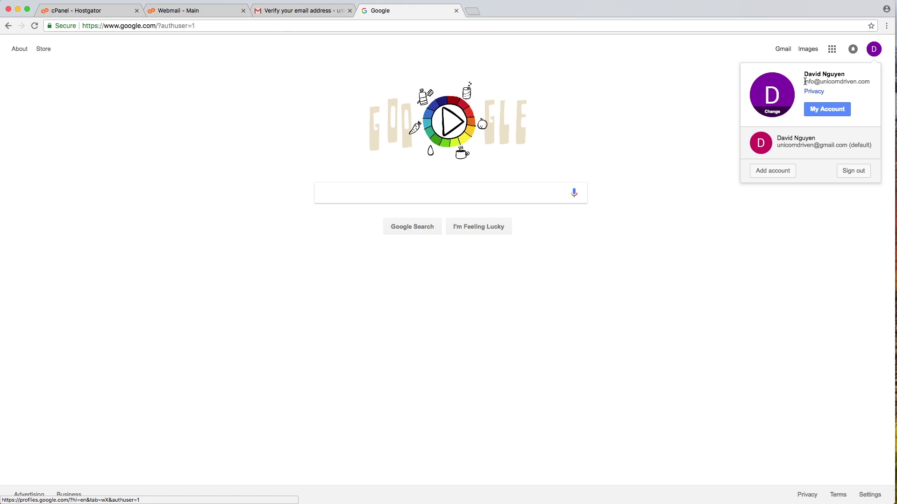
pyautogui.click(779, 102)
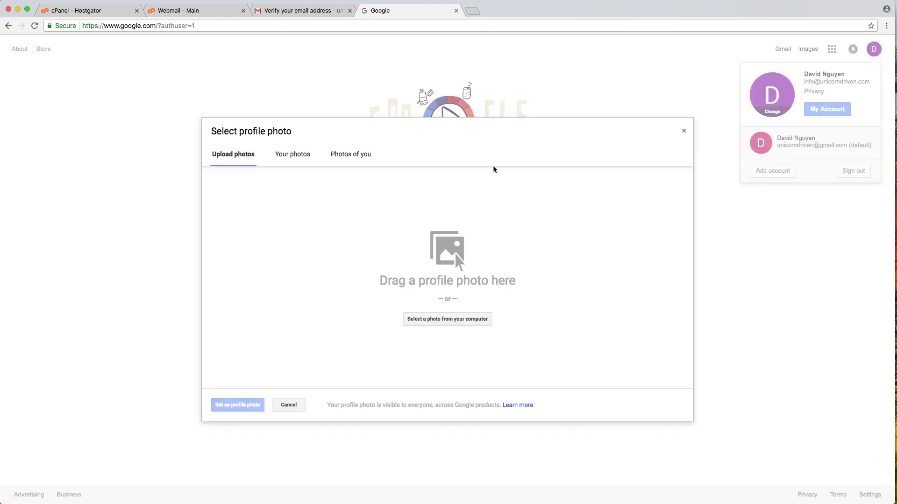
pyautogui.click(433, 320)
pyautogui.click(253, 69)
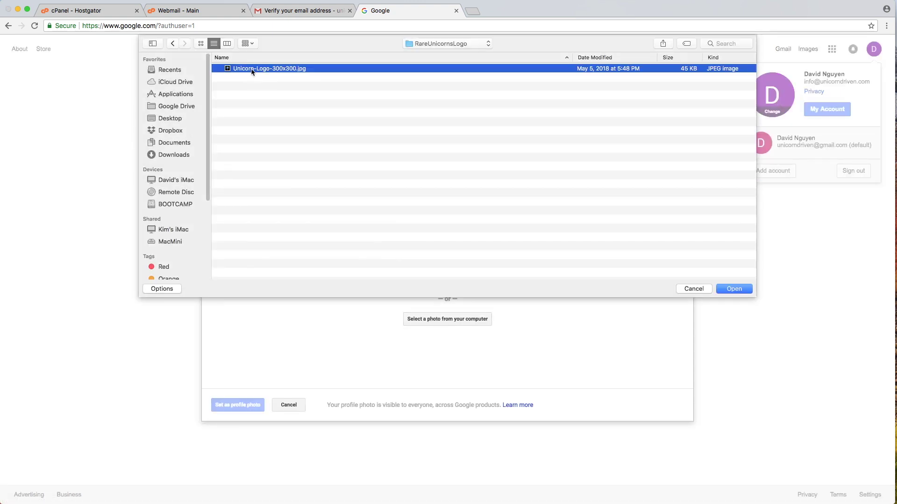
pyautogui.doubleClick(252, 69)
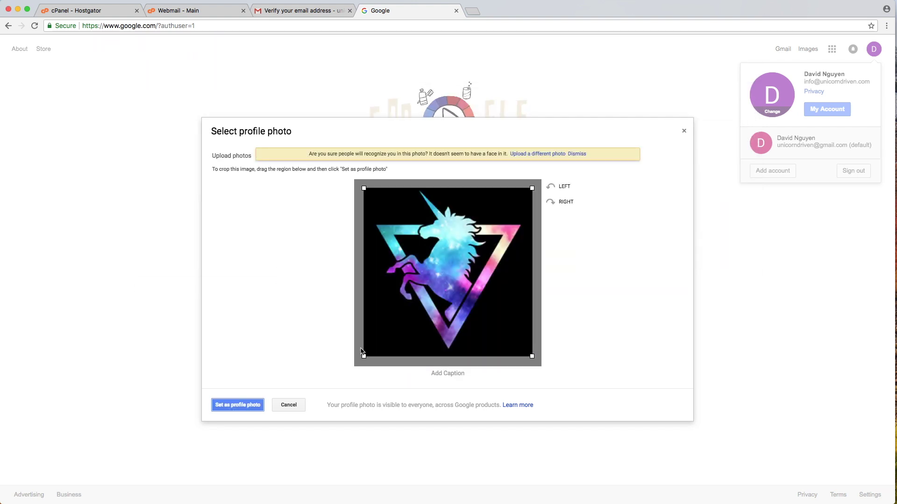
pyautogui.click(227, 407)
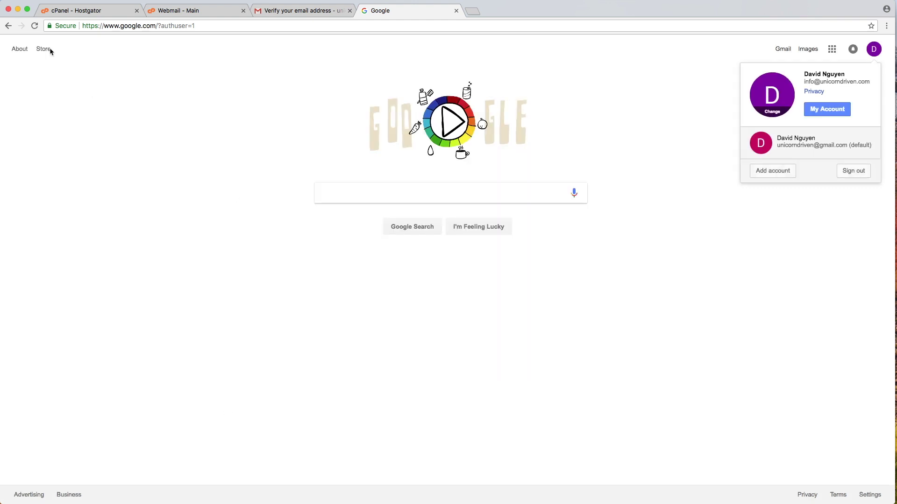
# Reload to confirm the new photo, then go back to the Gmail inbox.
pyautogui.click(35, 25)
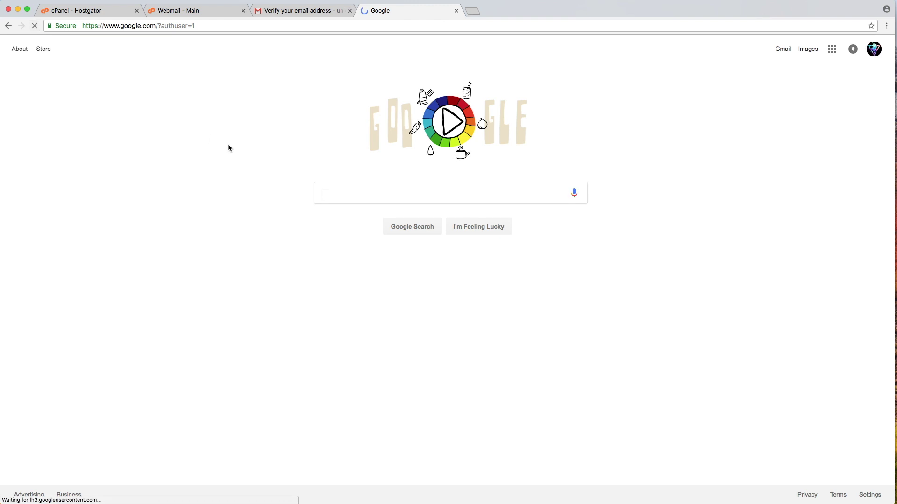
pyautogui.click(874, 50)
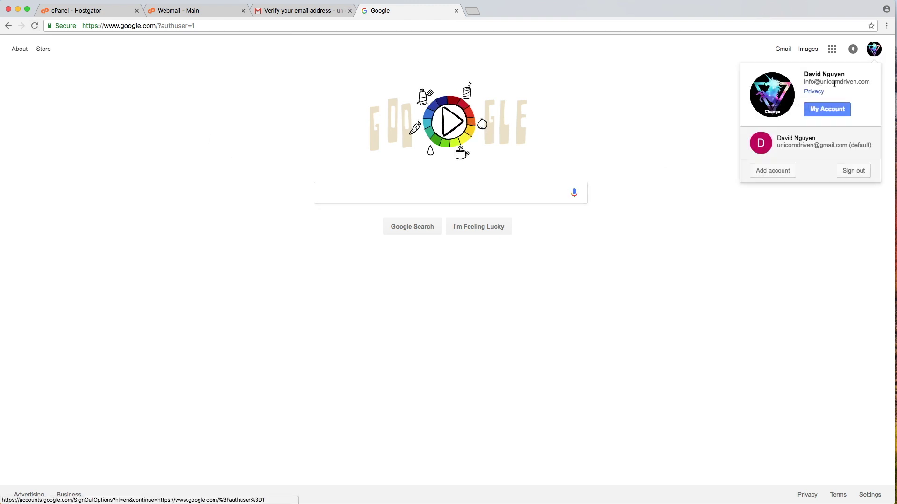
pyautogui.click(306, 11)
pyautogui.click(61, 169)
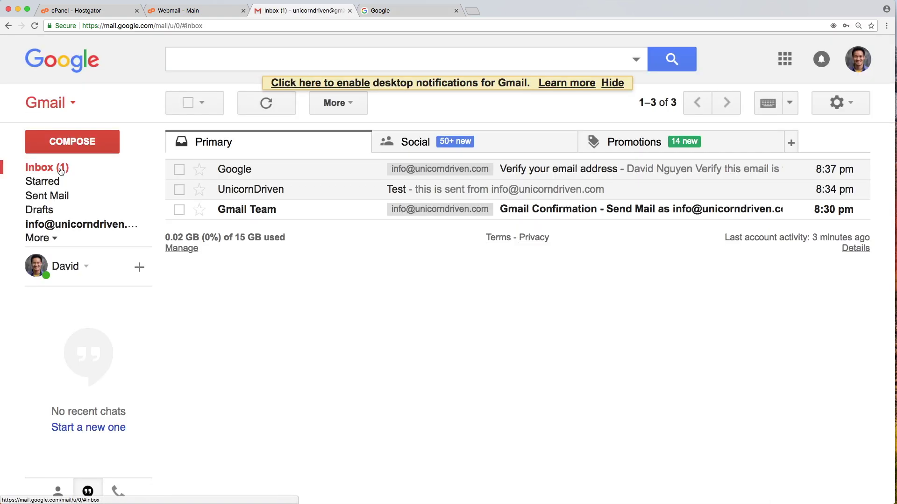
# Start a reply to the UnicornDriven Test email, sending from the personal Gmail address.
pyautogui.click(253, 196)
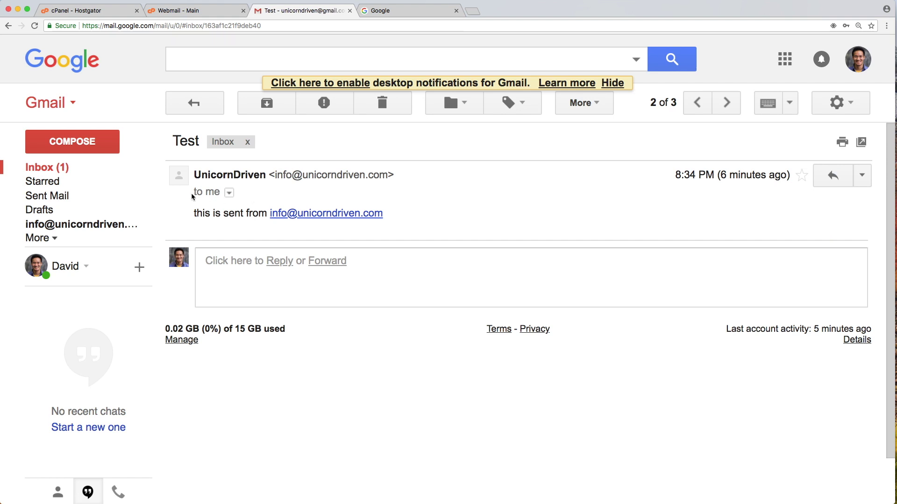
pyautogui.moveTo(178, 176)
pyautogui.click(279, 265)
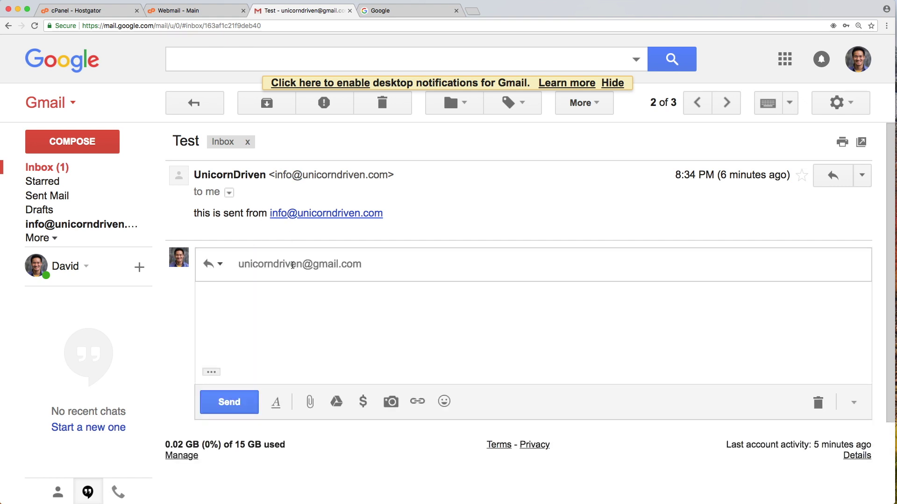
pyautogui.click(264, 266)
pyautogui.click(334, 290)
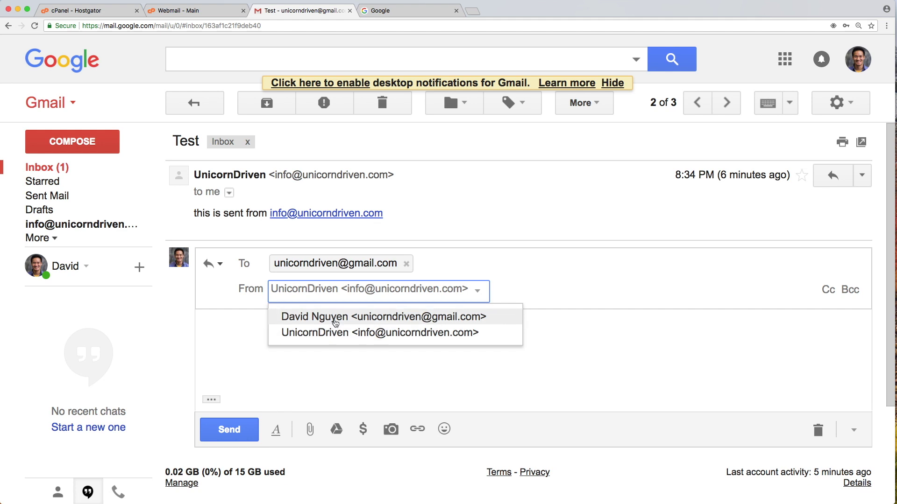
pyautogui.click(335, 318)
# Address the reply to the domain's info address, write 'Hi there', and send it.
pyautogui.doubleClick(316, 263)
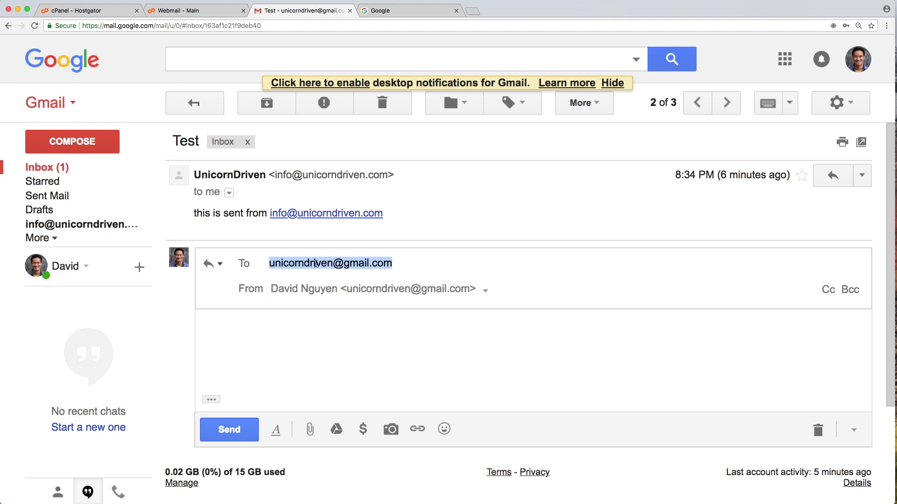
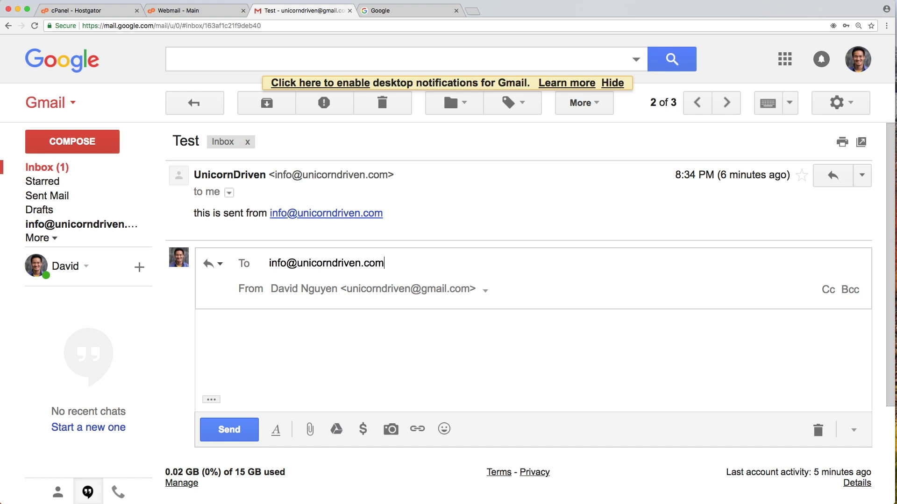
pyautogui.press('Tab')
pyautogui.press('Tab')
pyautogui.write('Hi')
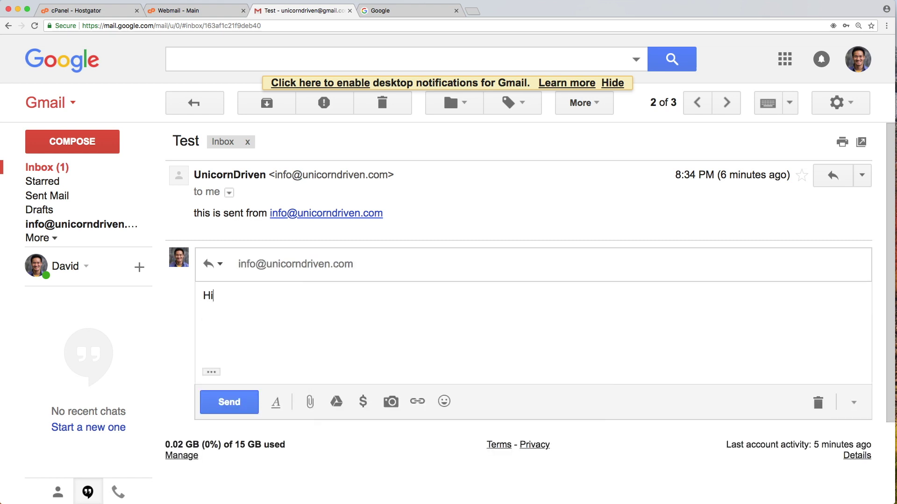
pyautogui.write(' there!')
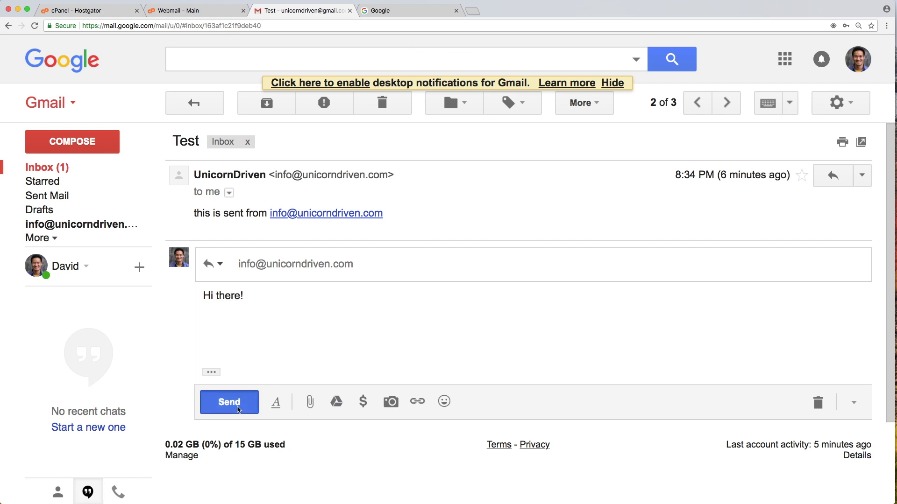
pyautogui.click(253, 399)
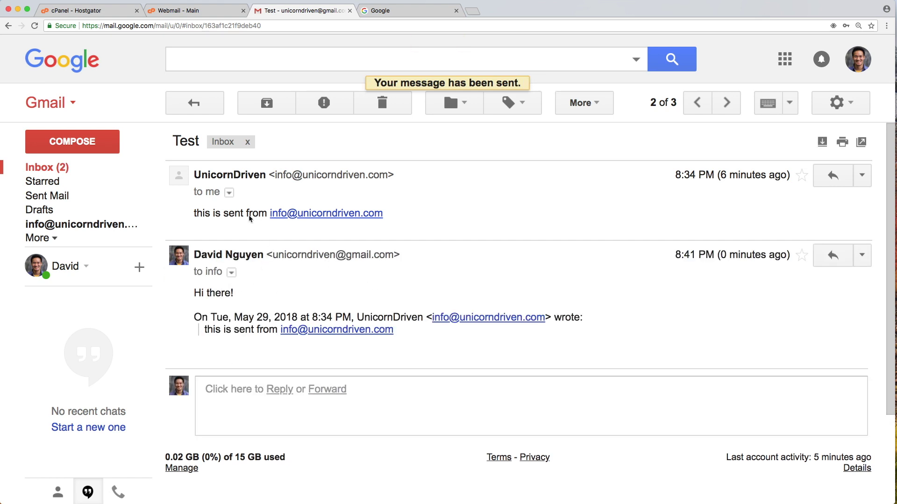
pyautogui.click(78, 171)
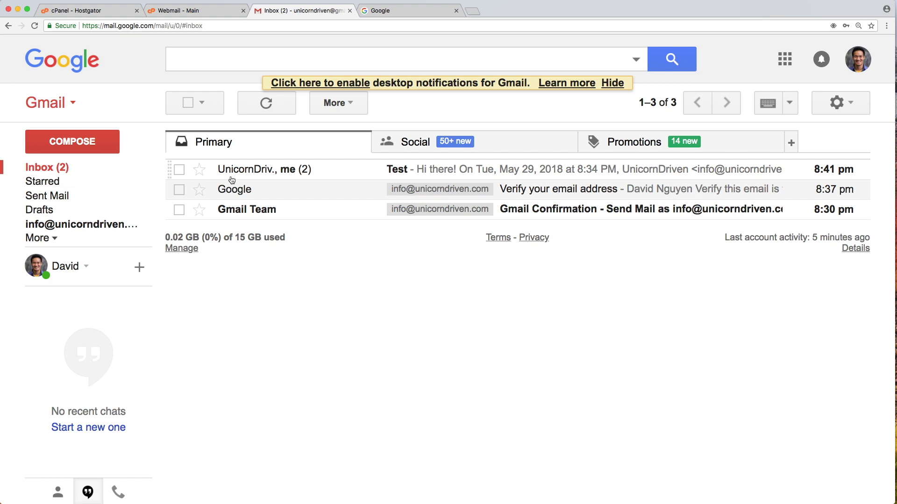
# Review the Test conversation, expanding the earlier UnicornDriven message.
pyautogui.click(257, 173)
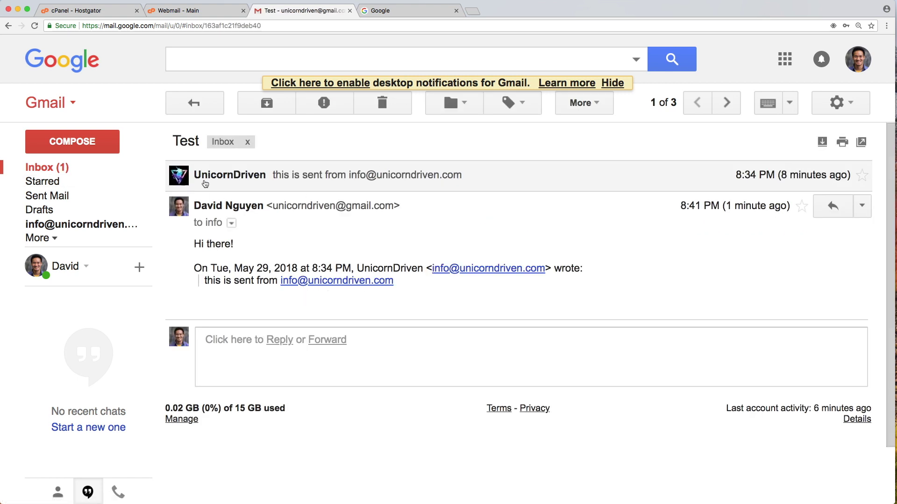
pyautogui.click(212, 183)
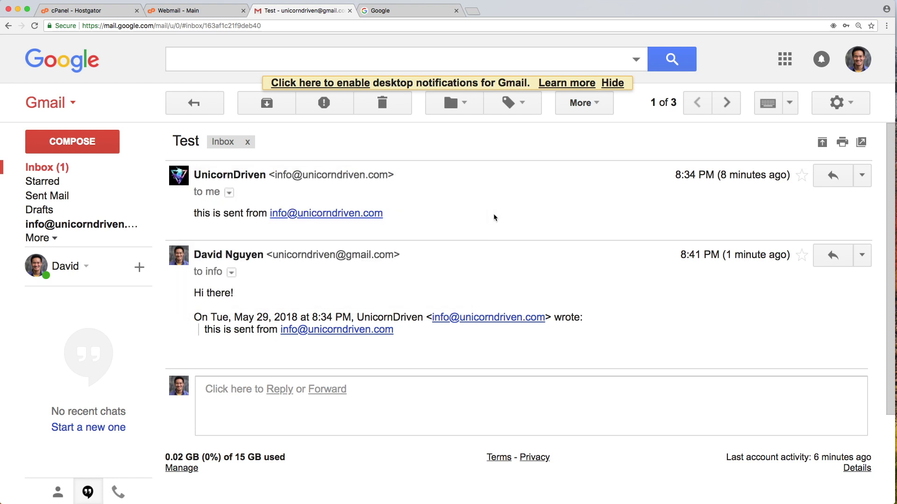
pyautogui.click(100, 167)
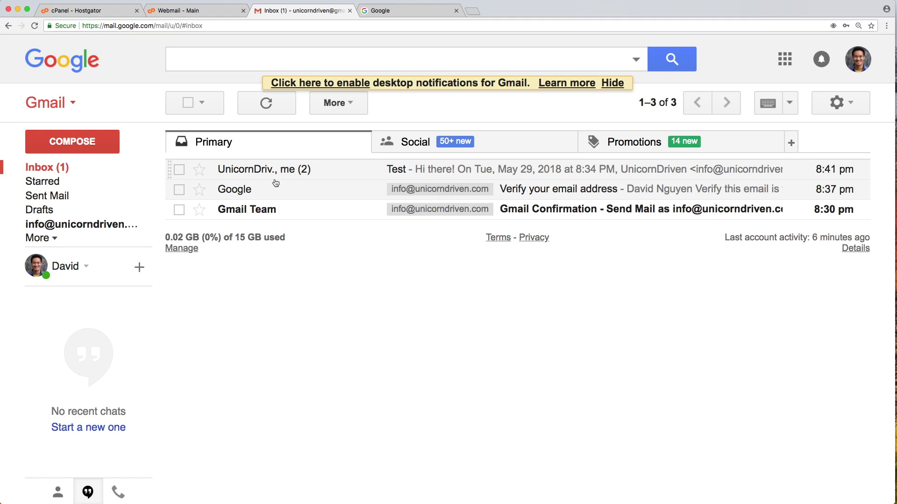
# Run Check mail now in Accounts and Import, getting 'One mail fetched'.
pyautogui.click(837, 102)
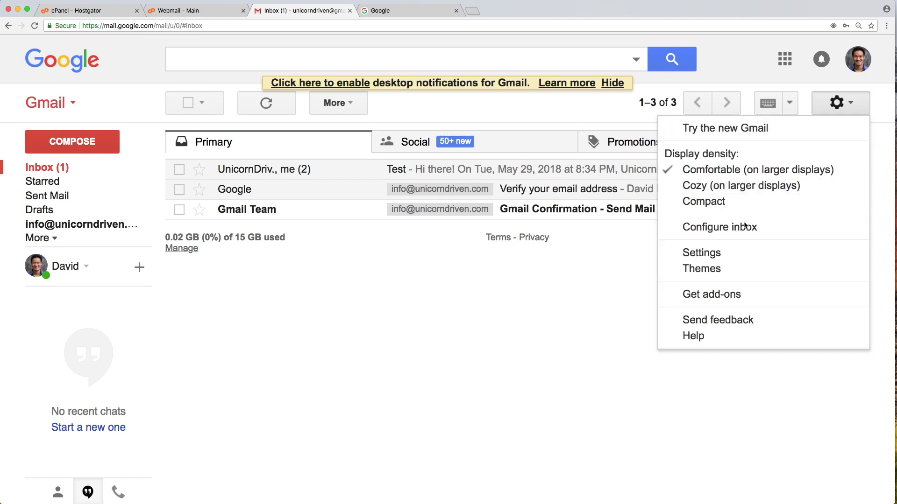
pyautogui.click(728, 254)
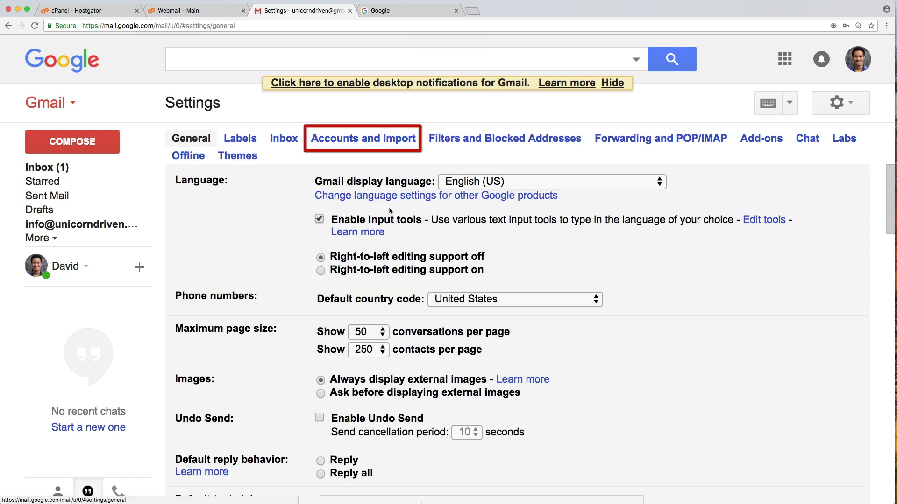
pyautogui.click(374, 142)
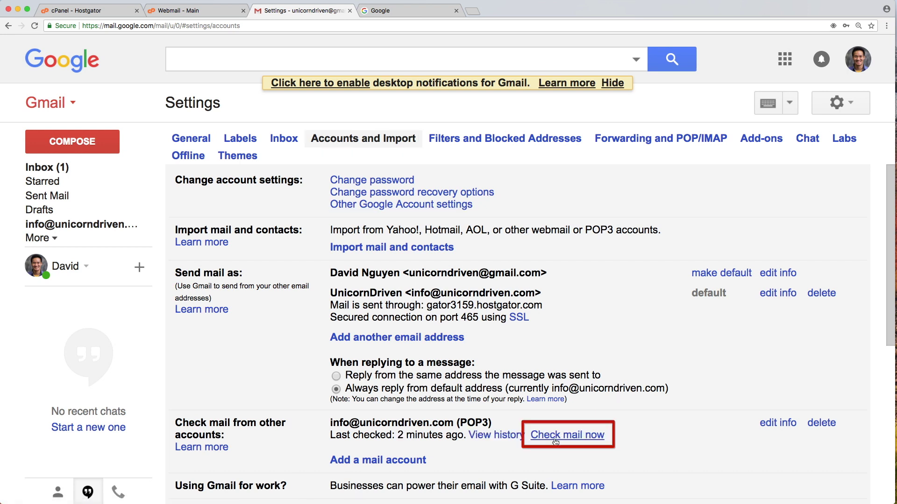
pyautogui.click(555, 441)
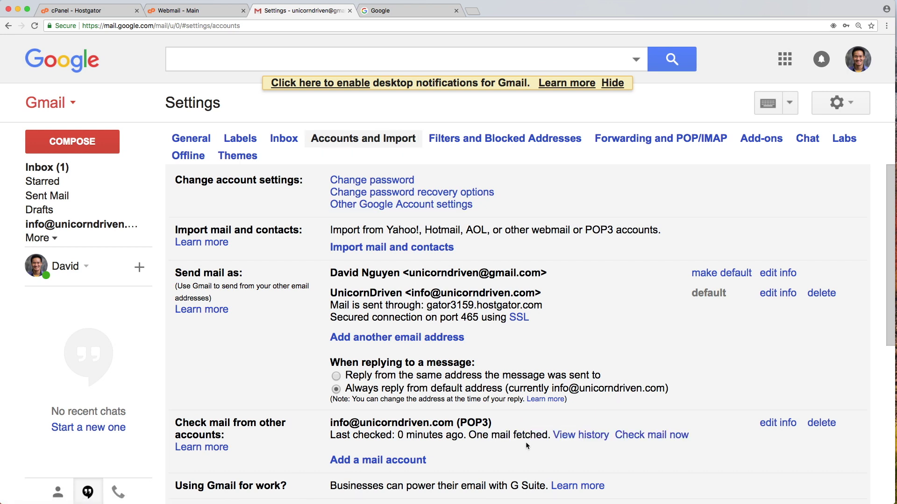
pyautogui.moveTo(549, 437); pyautogui.dragTo(470, 439)
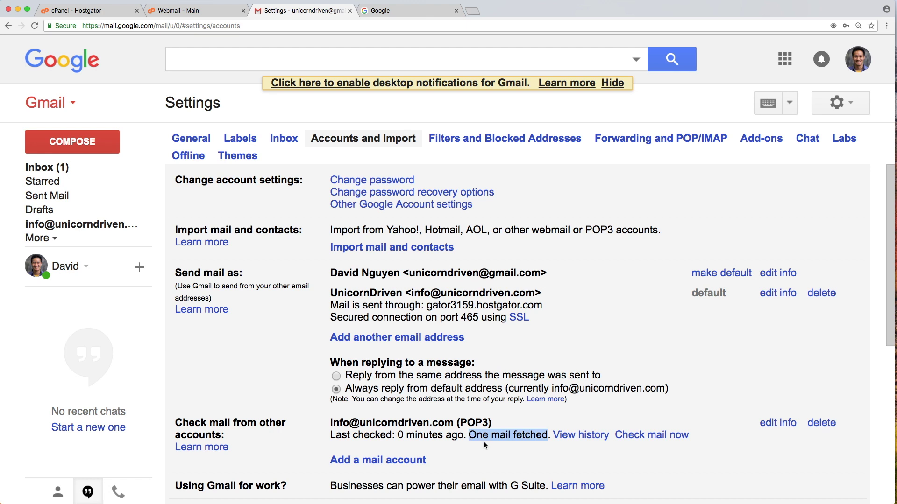
pyautogui.click(486, 443)
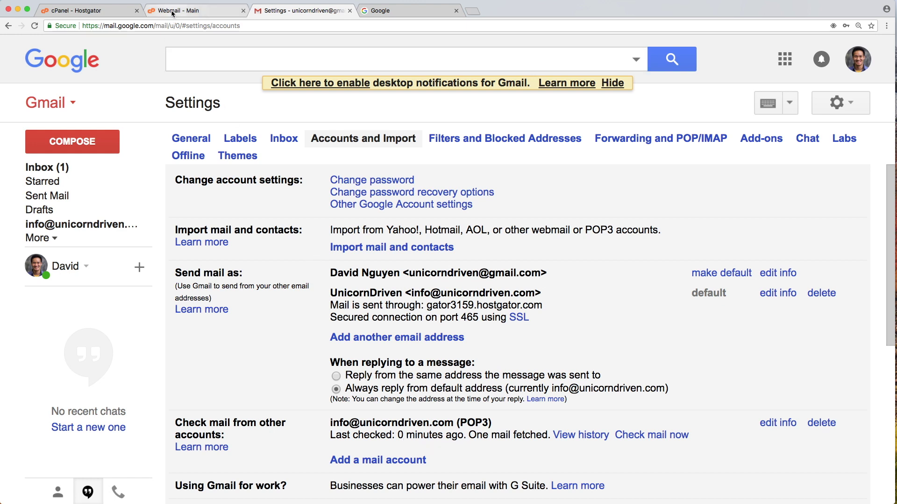
# In cPanel Email Forwarders, fill in a new forwarder from 'info' to the Gmail address.
pyautogui.click(89, 10)
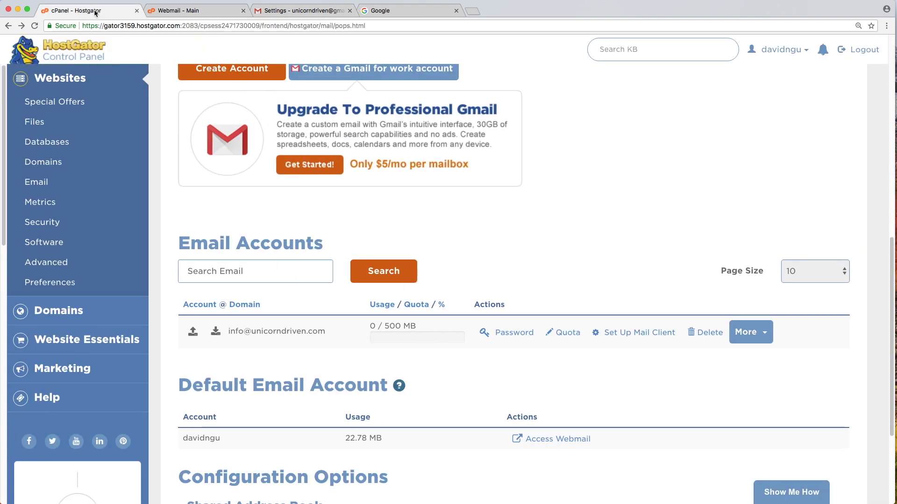
pyautogui.click(58, 183)
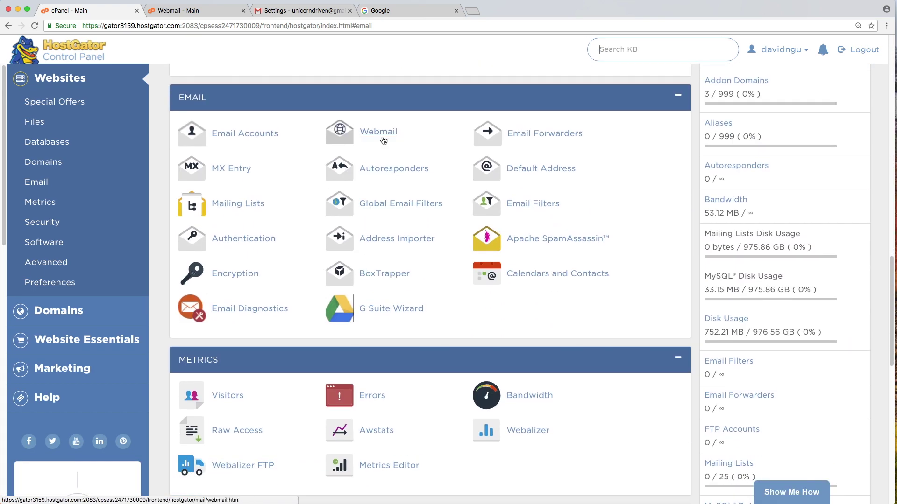
pyautogui.click(550, 139)
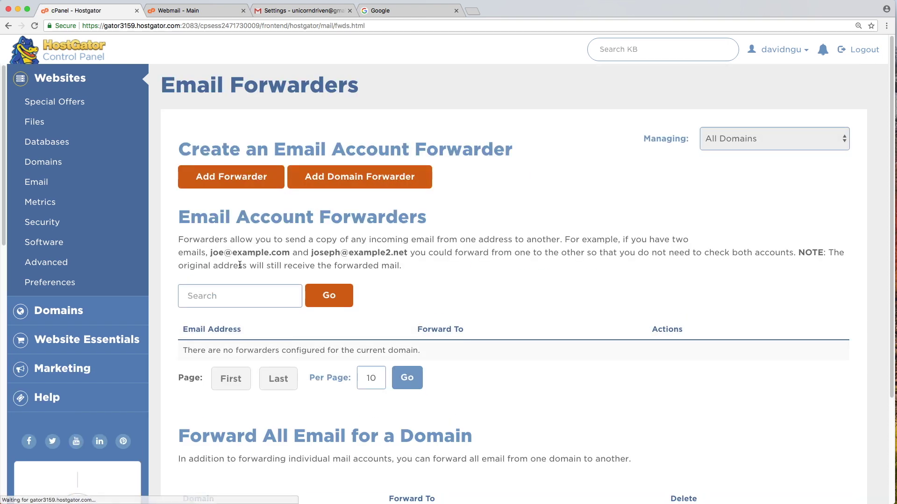
pyautogui.click(271, 188)
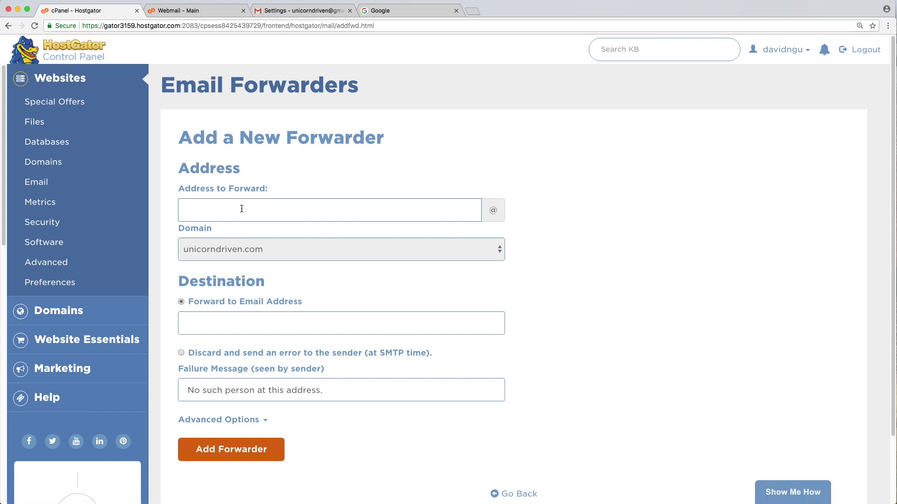
pyautogui.write('info')
pyautogui.press('Tab')
pyautogui.press('Tab')
pyautogui.press('Tab')
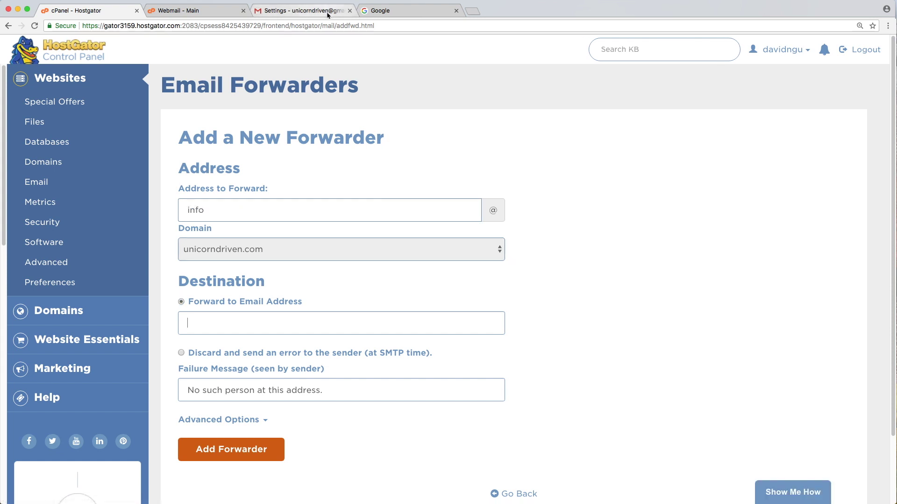
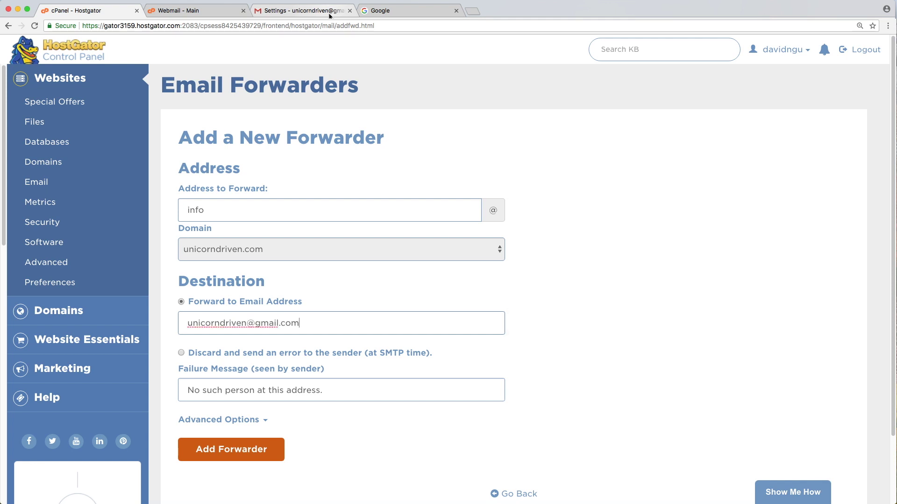
pyautogui.click(329, 14)
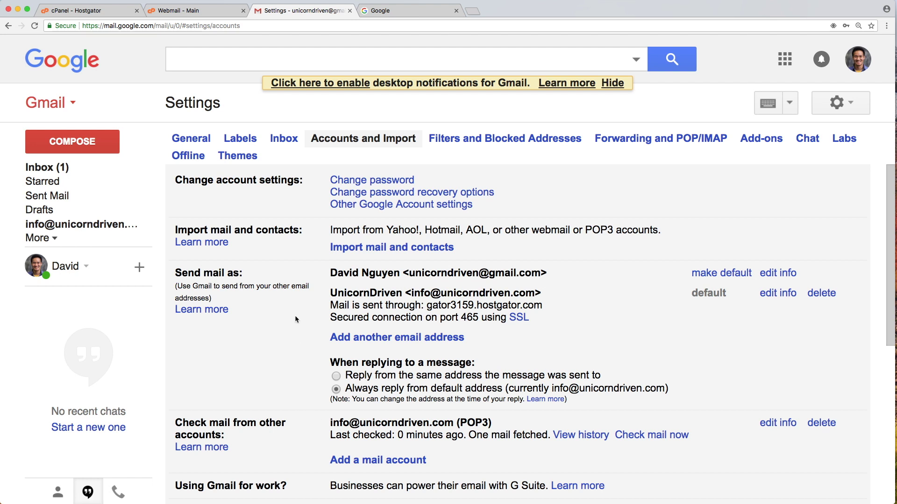
# Highlight the Send mail as heading and the domain address listed under it.
pyautogui.moveTo(175, 278); pyautogui.dragTo(239, 274)
pyautogui.click(252, 279)
pyautogui.moveTo(346, 427); pyautogui.dragTo(421, 426)
pyautogui.click(422, 426)
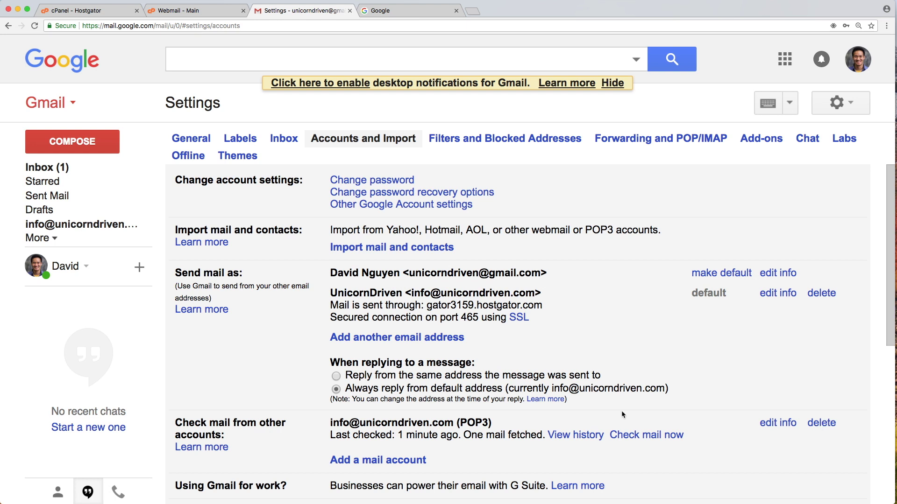
# Open the Test conversation and display the UnicornDriven sender's contact card.
pyautogui.click(46, 167)
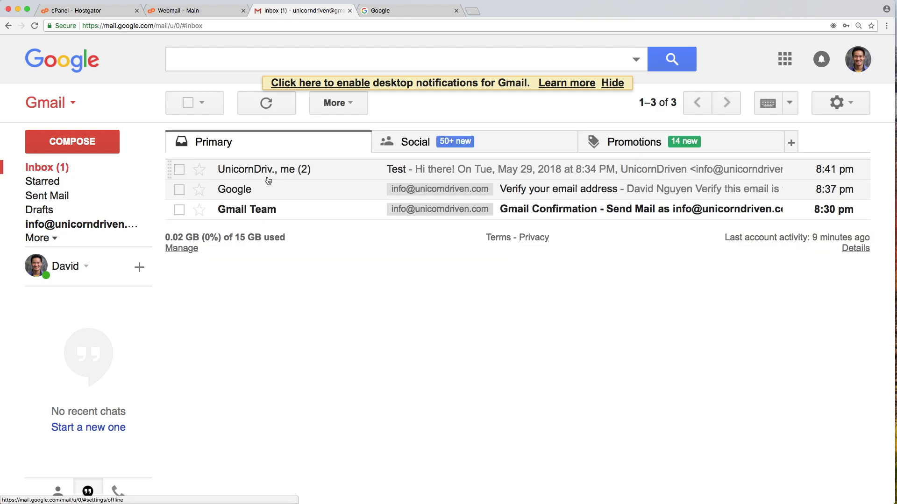
pyautogui.click(268, 177)
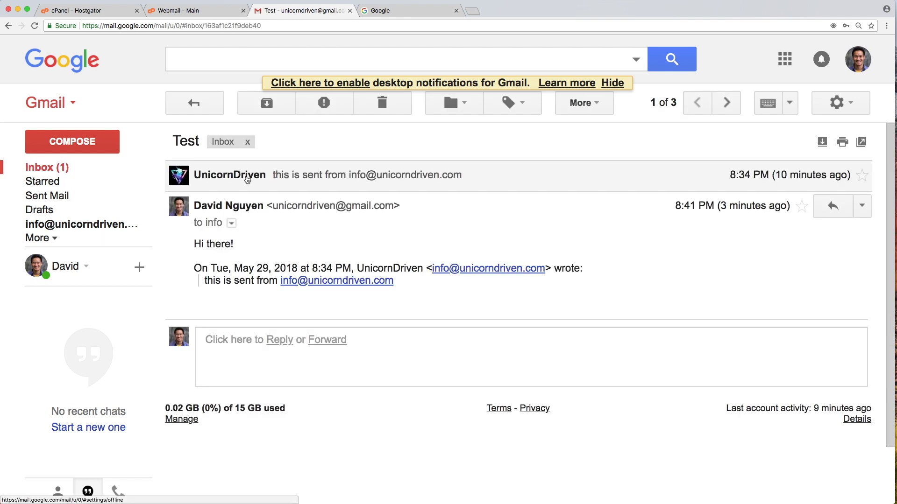
pyautogui.moveTo(214, 184)
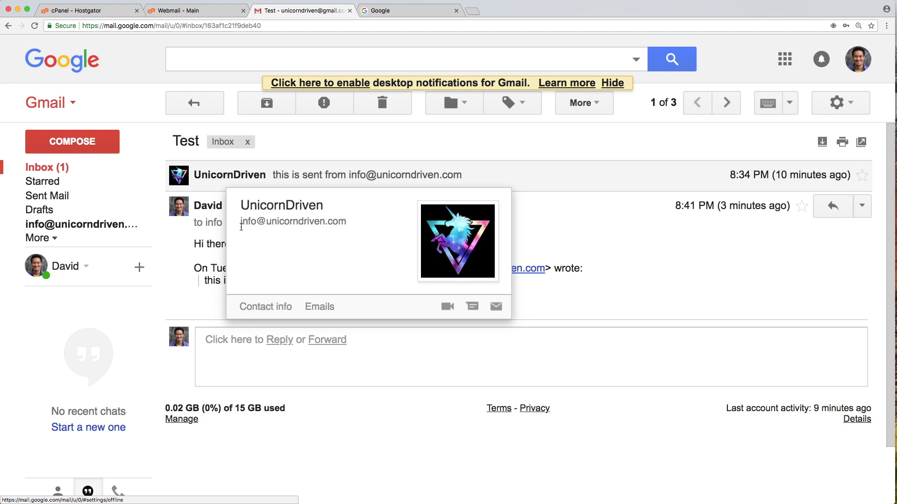